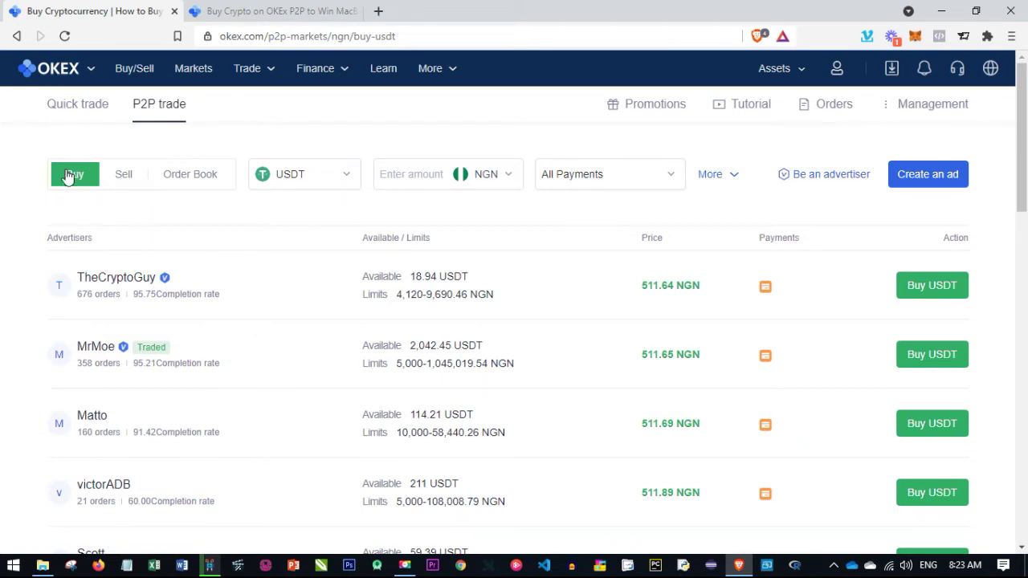
View the USDT sell offers and the P2P promotion page, and return to the P2P trade page
left_click(117, 181)
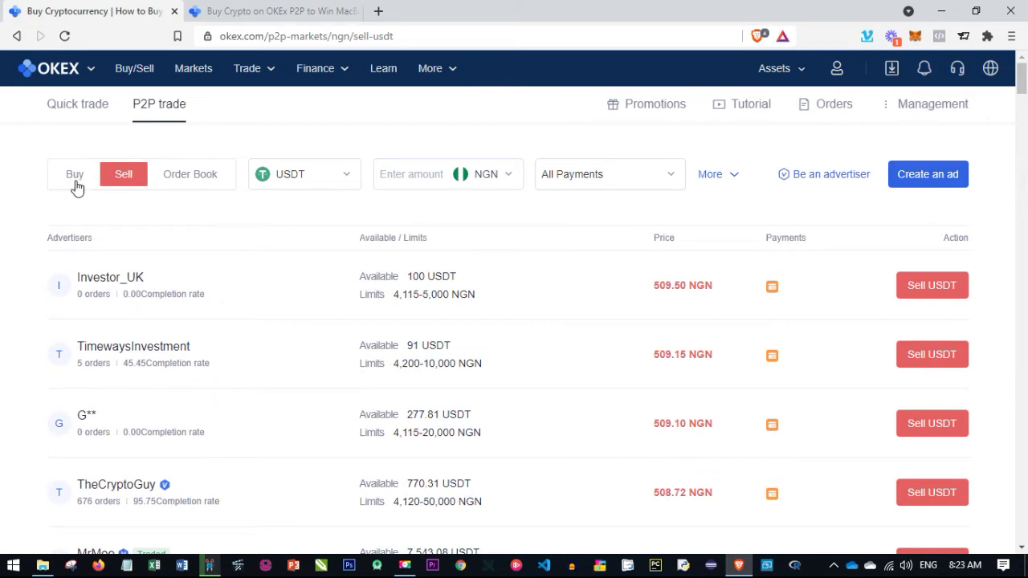
left_click(250, 16)
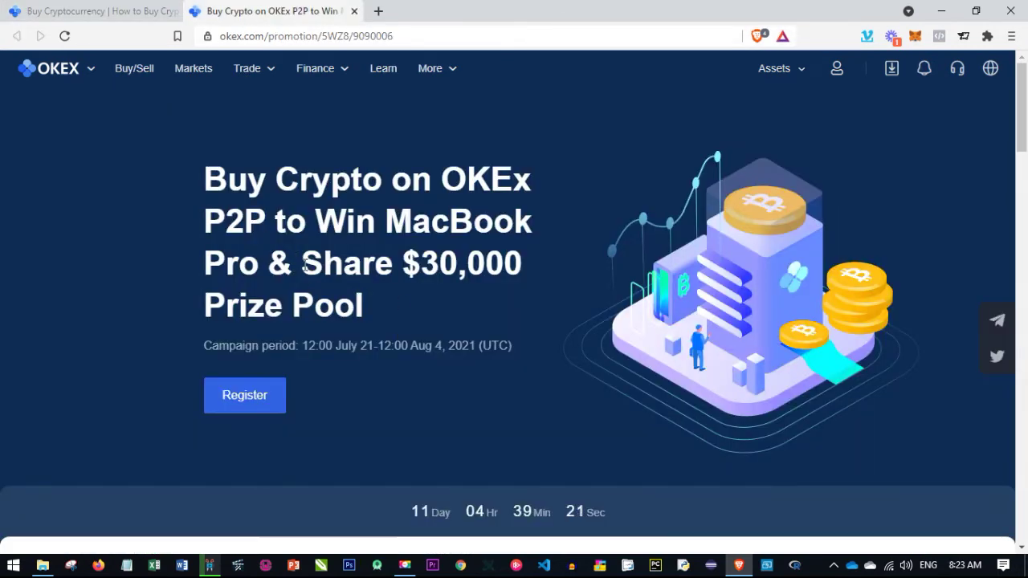
left_click(64, 15)
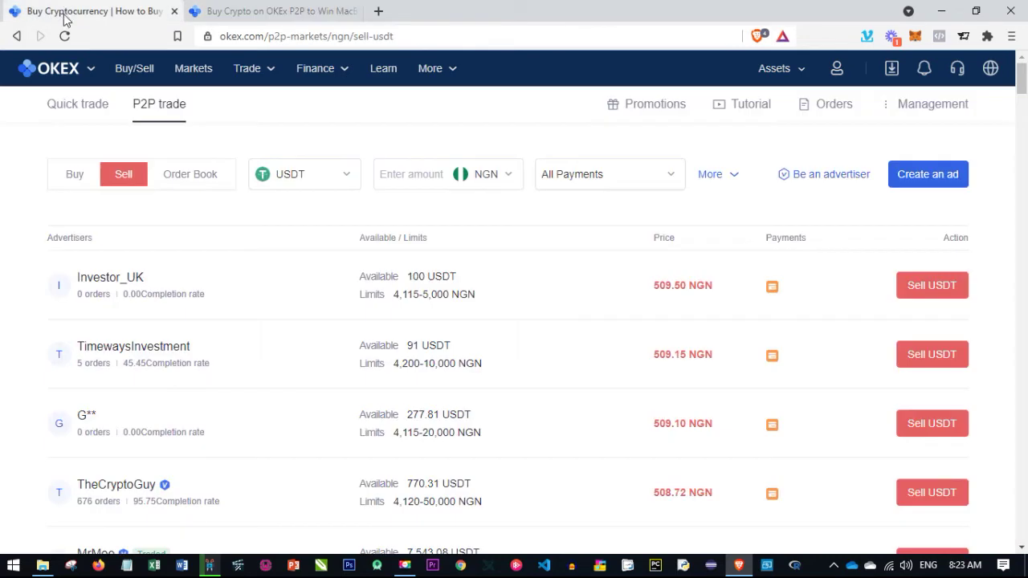
Show the P2P buy offers with USDT as the cryptocurrency
left_click(68, 177)
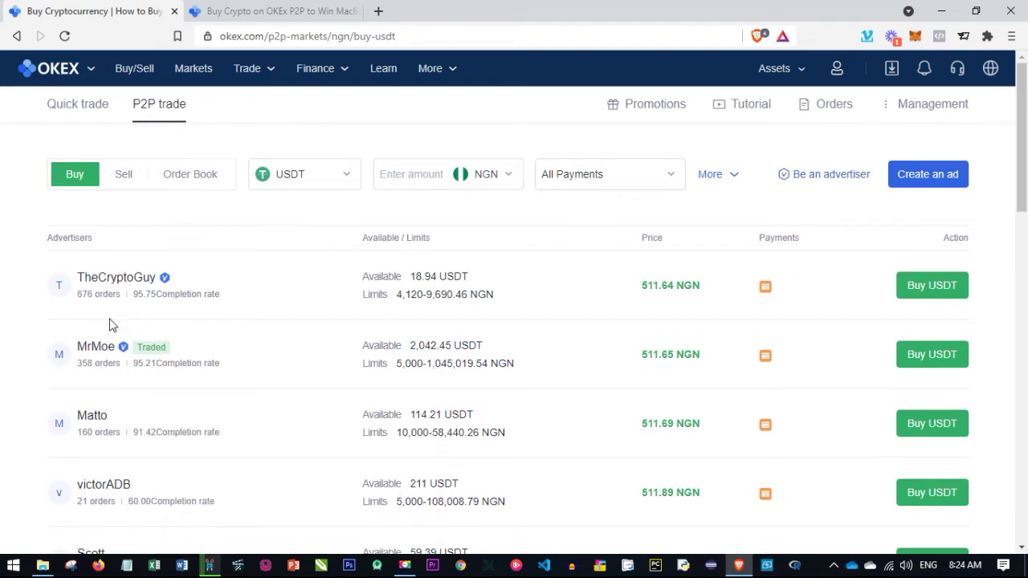
left_click(336, 181)
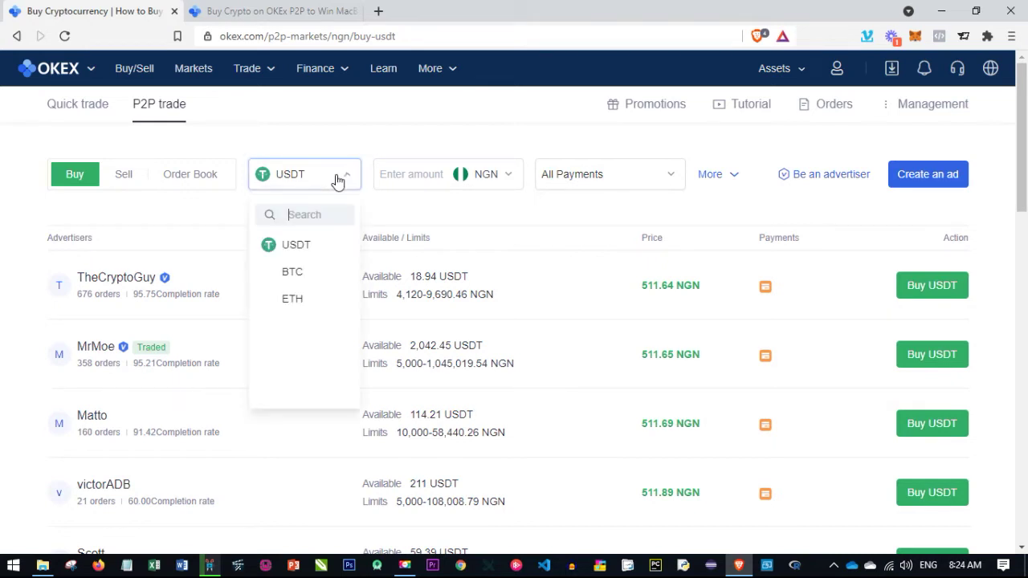
left_click(304, 250)
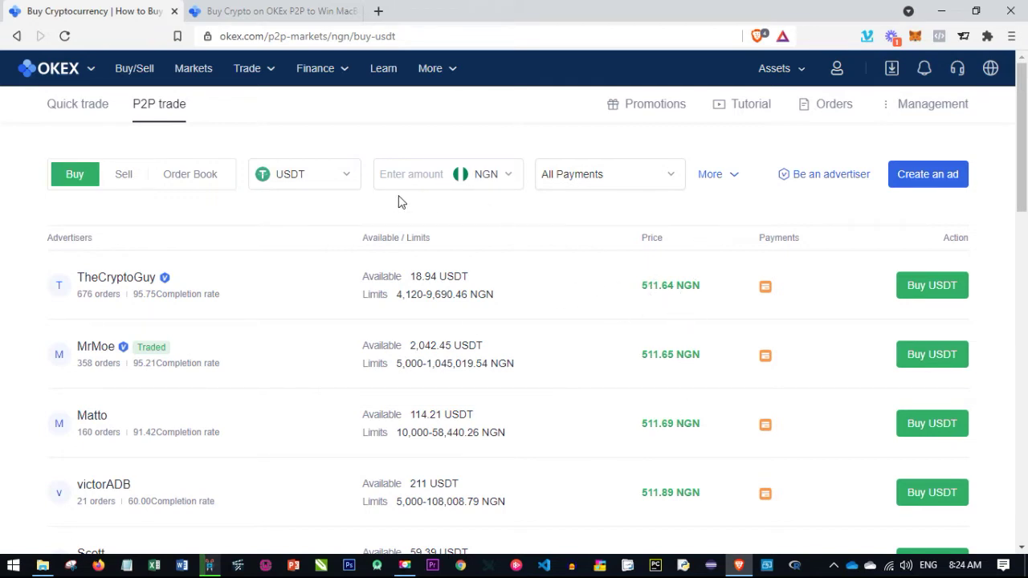
Examine the fiat currencies and payment methods available for filtering the buy offers
left_click(510, 179)
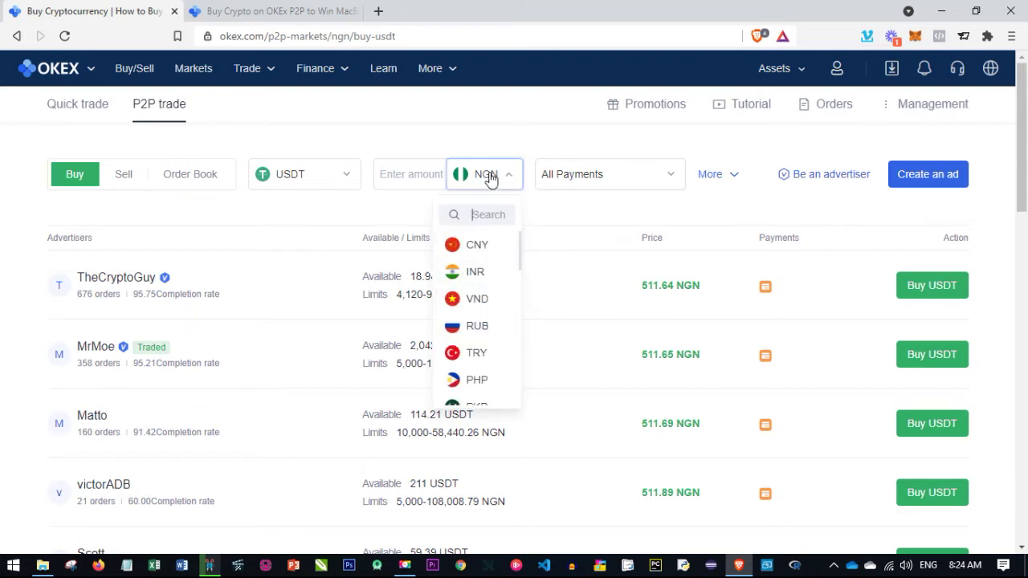
scroll(492, 297, "down", 1)
scroll(491, 297, "down", 5)
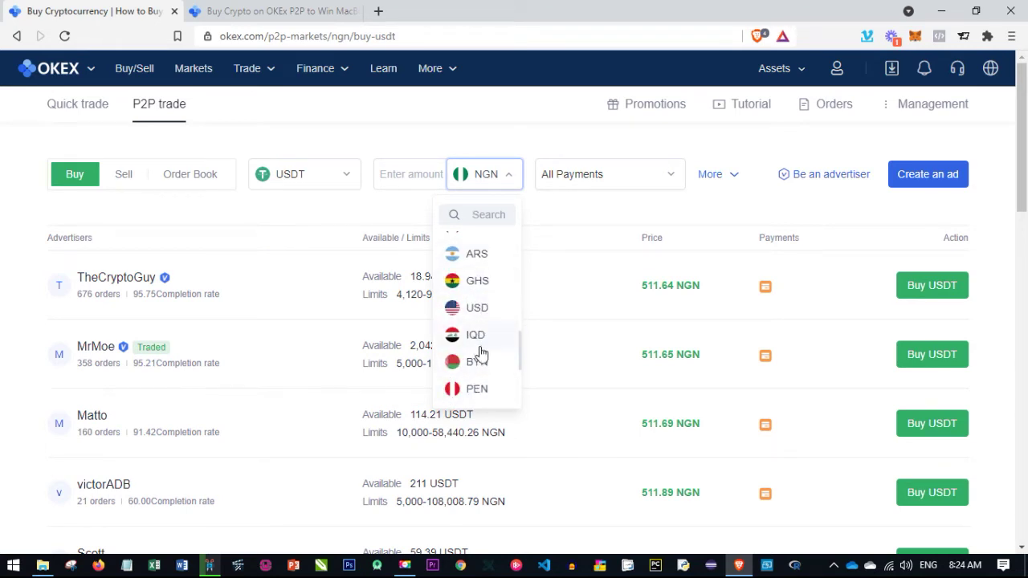
scroll(478, 357, "down", 1)
scroll(492, 351, "down", 1)
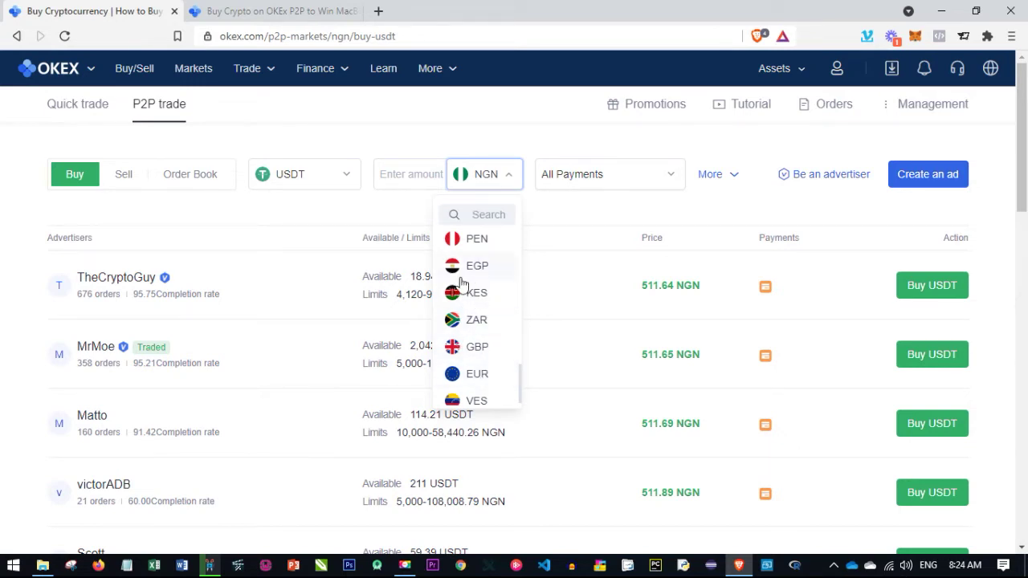
scroll(472, 362, "down", 1)
scroll(485, 350, "up", 5)
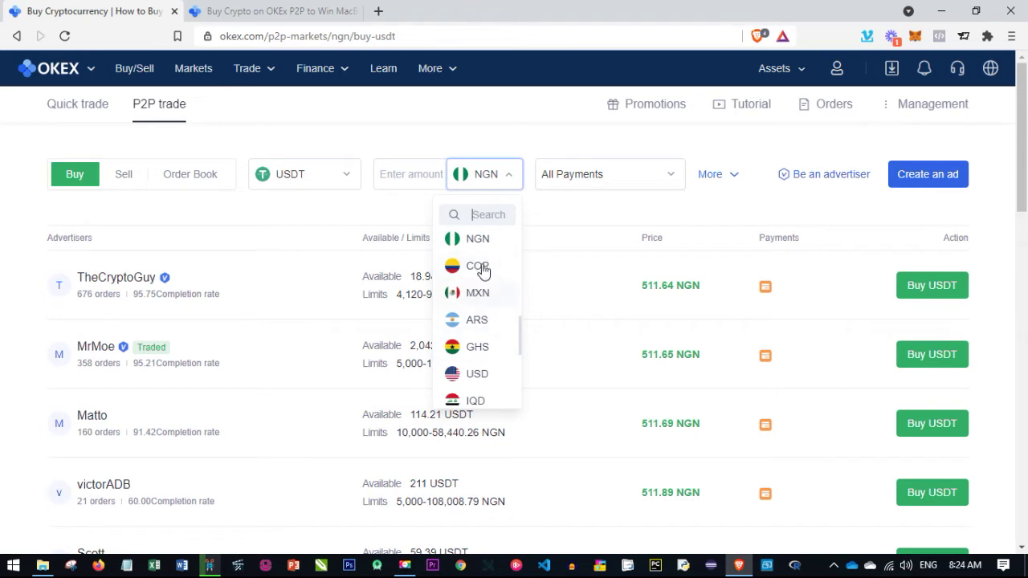
scroll(485, 321, "up", 1)
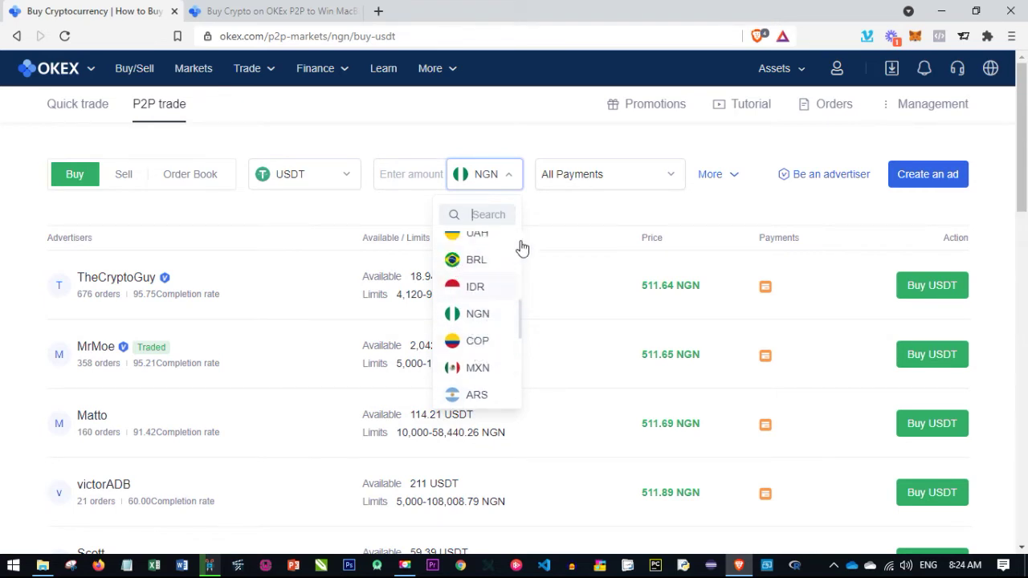
left_click(658, 181)
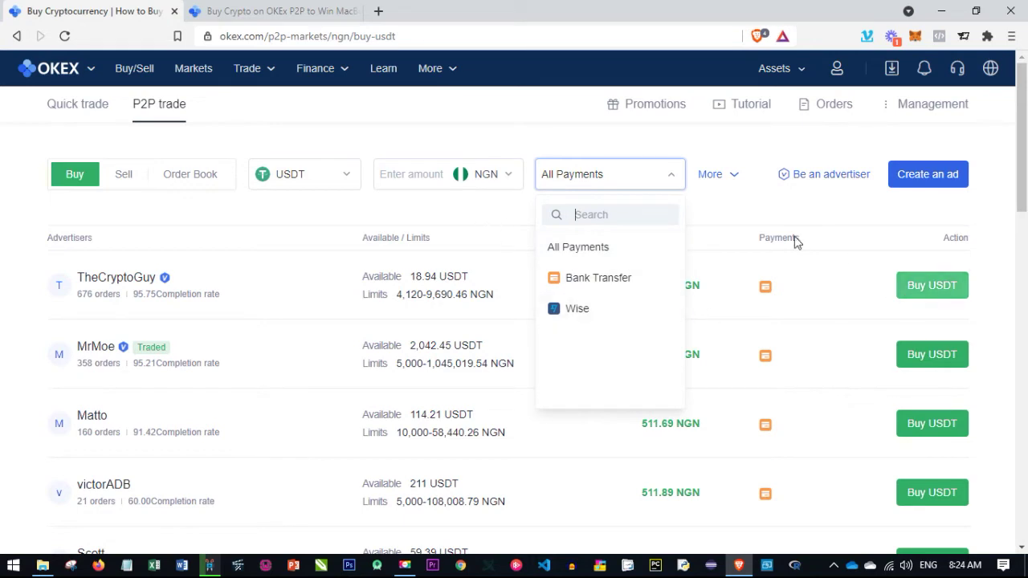
left_click(486, 233)
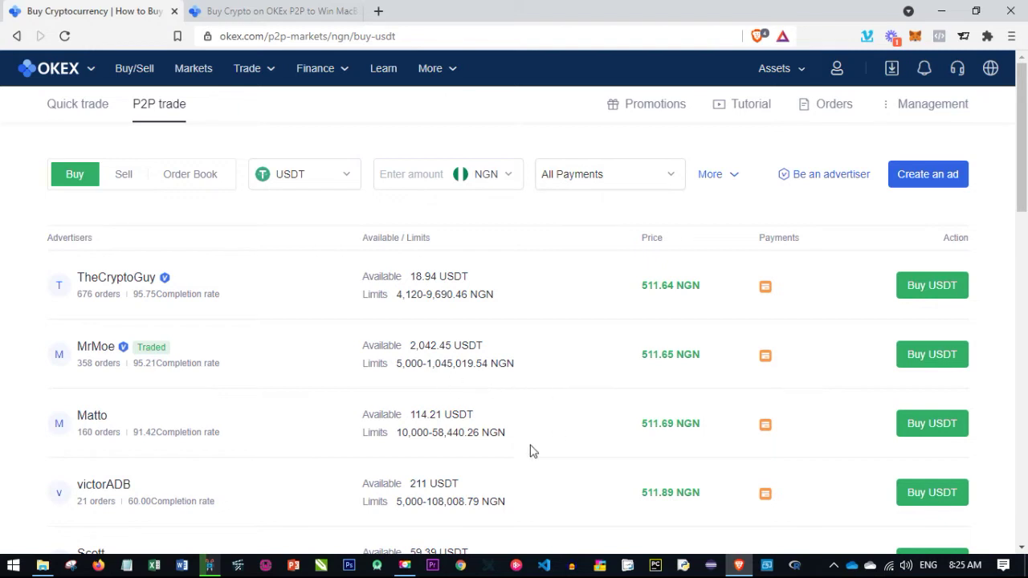
Look through the USDT buy offers and open the purchase form of the previously traded advertiser's offer at 511.65 NGN
scroll(405, 437, "down", 1)
scroll(353, 430, "up", 1)
scroll(493, 401, "down", 1)
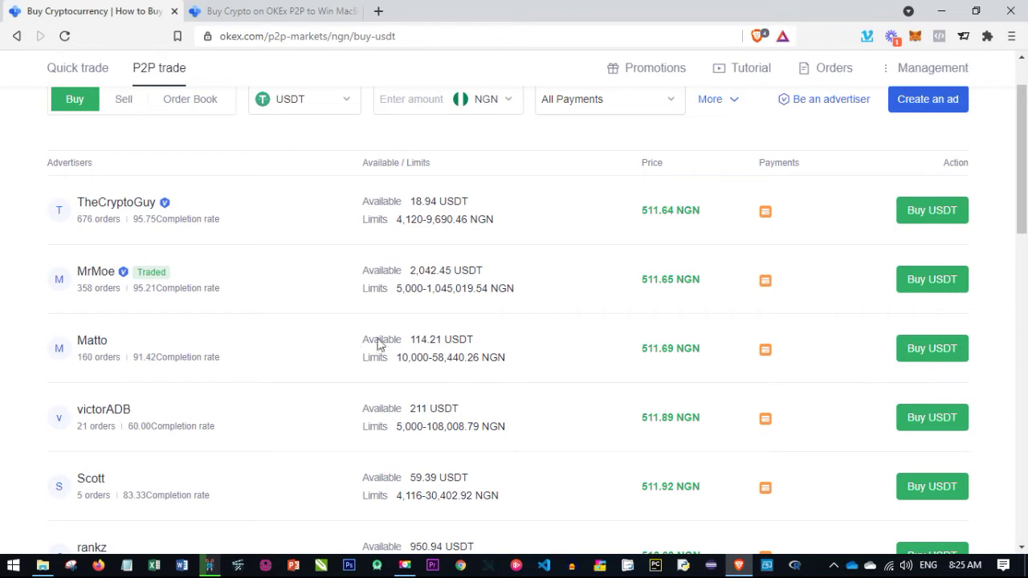
scroll(404, 412, "up", 1)
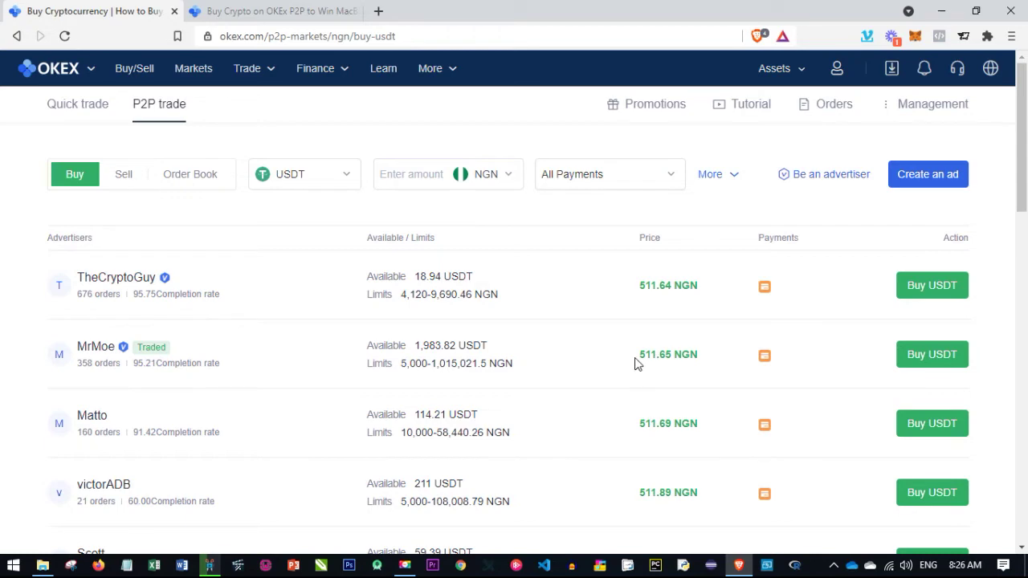
left_click(929, 362)
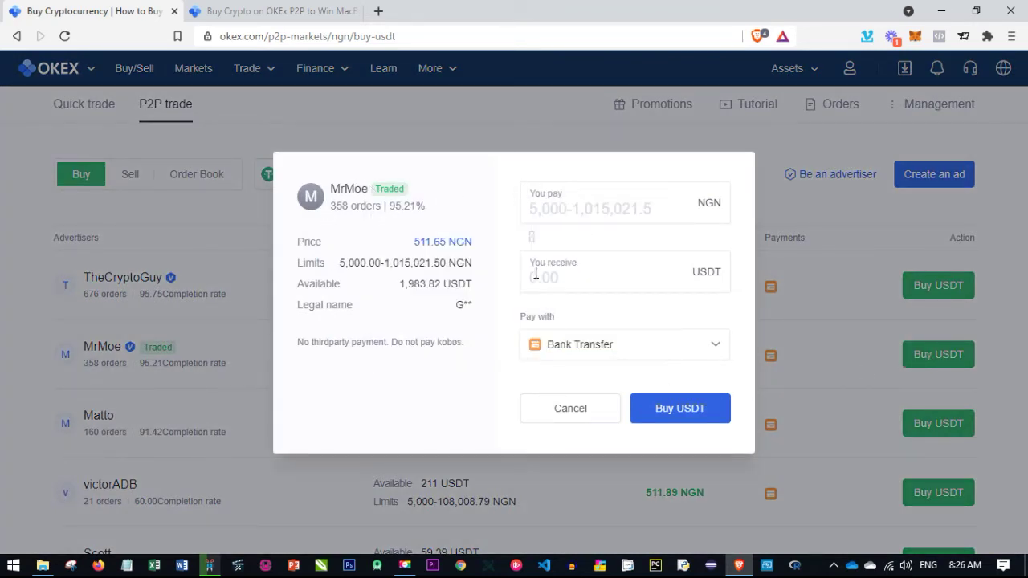
Enter 200,000 NGN as the amount to pay and confirm the USDT purchase by Bank Transfer
left_click(560, 211)
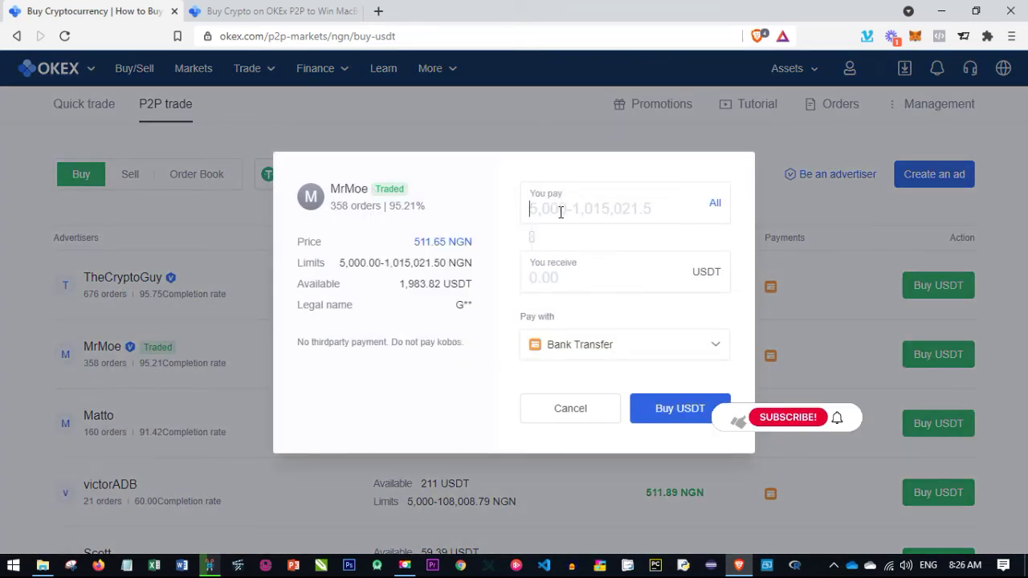
type("200,000")
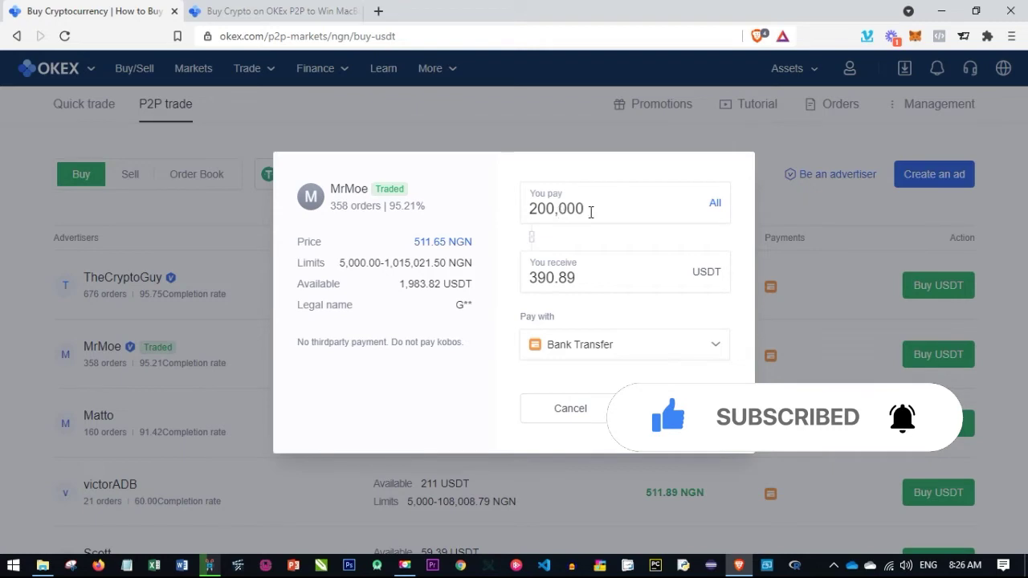
left_click(508, 288)
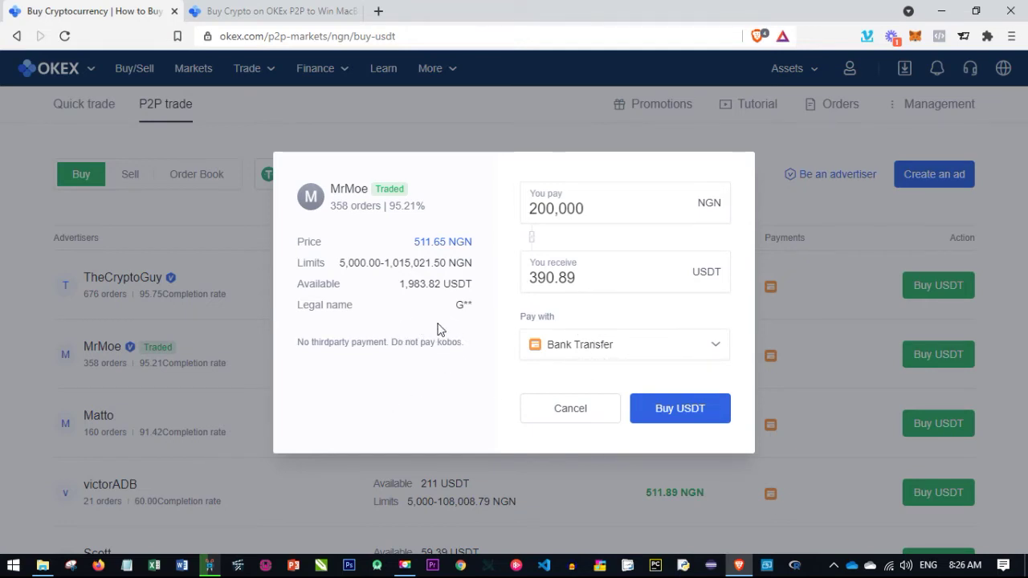
left_click(665, 408)
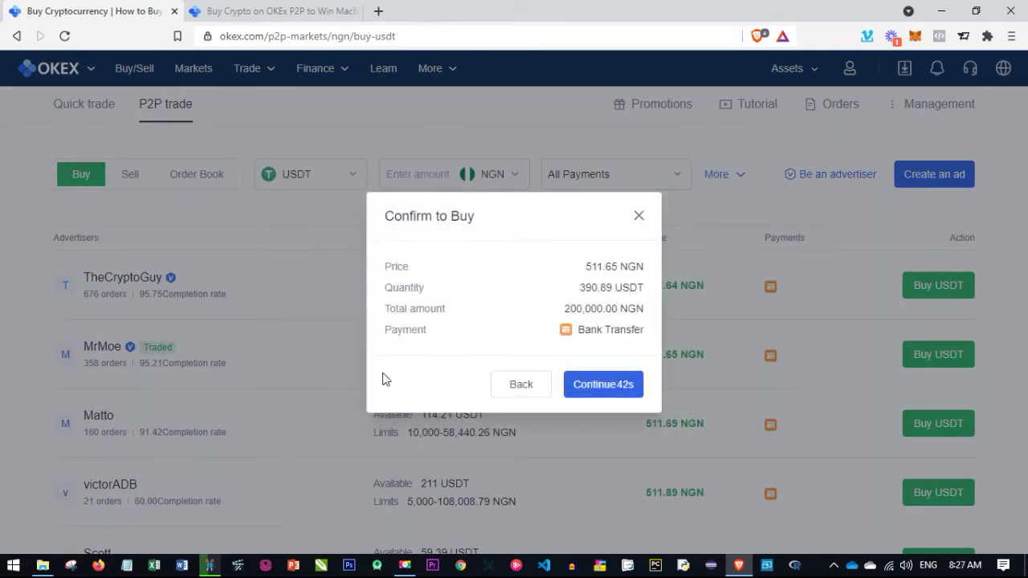
left_click(598, 385)
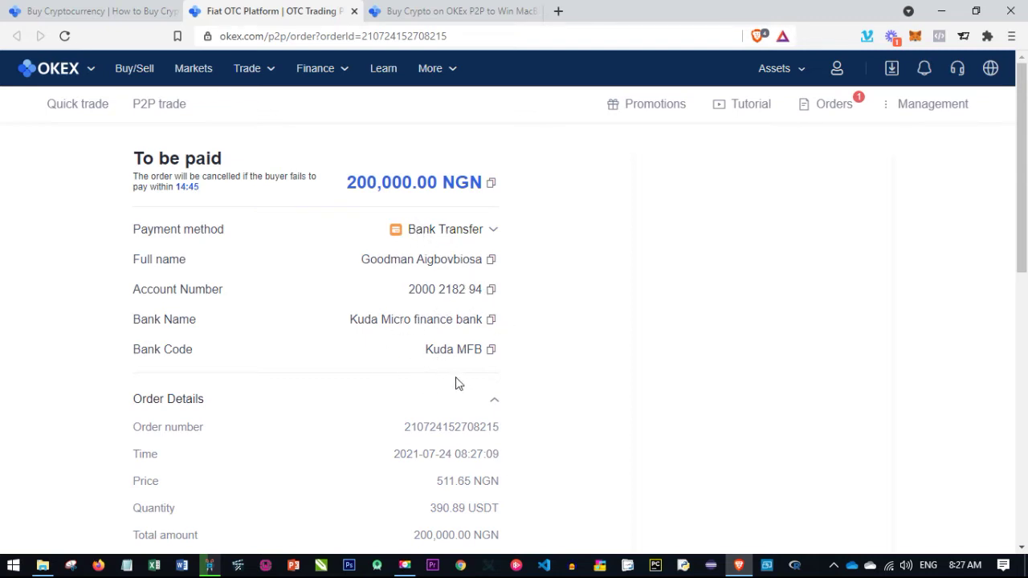
Review the new order's payment details and warning notes, and dismiss the site's notification request
scroll(456, 383, "down", 1)
scroll(453, 419, "down", 3)
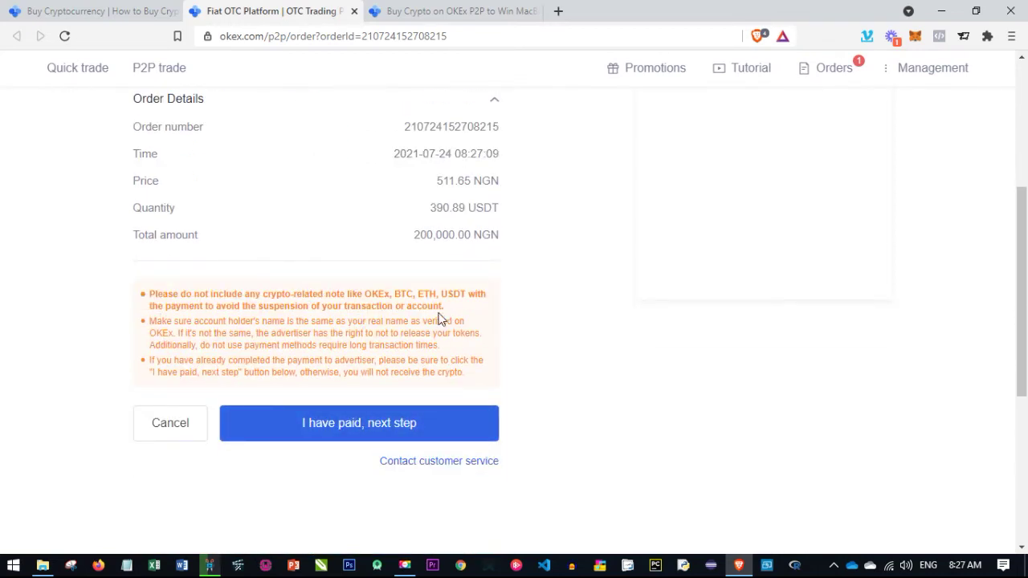
scroll(543, 316, "up", 4)
scroll(546, 320, "down", 3)
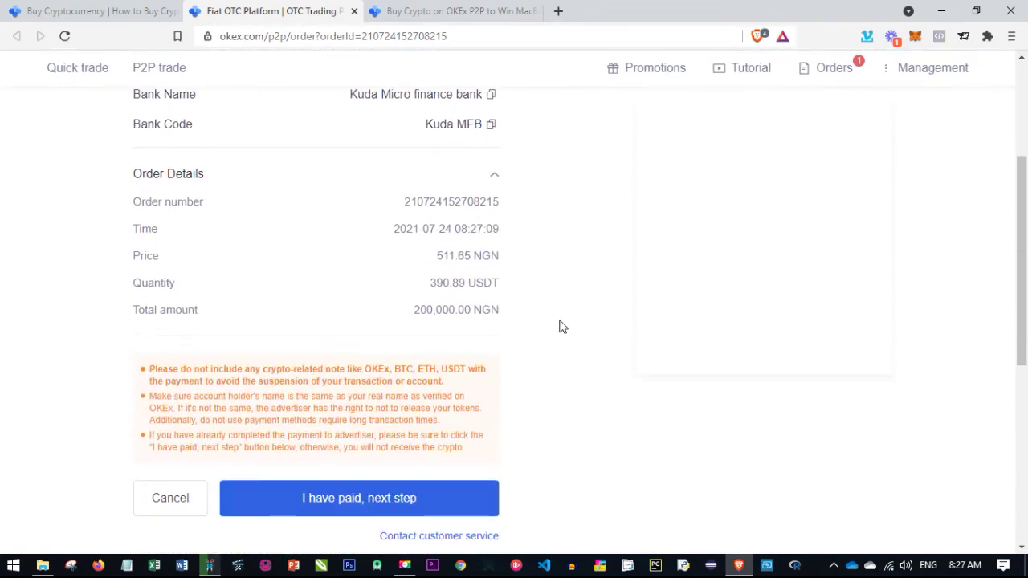
scroll(337, 361, "down", 1)
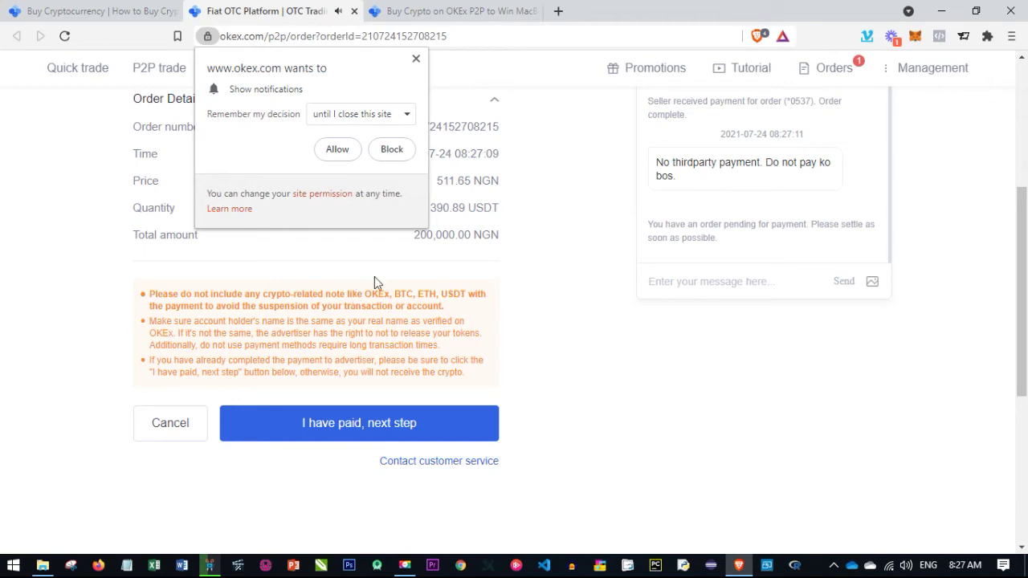
left_click(415, 59)
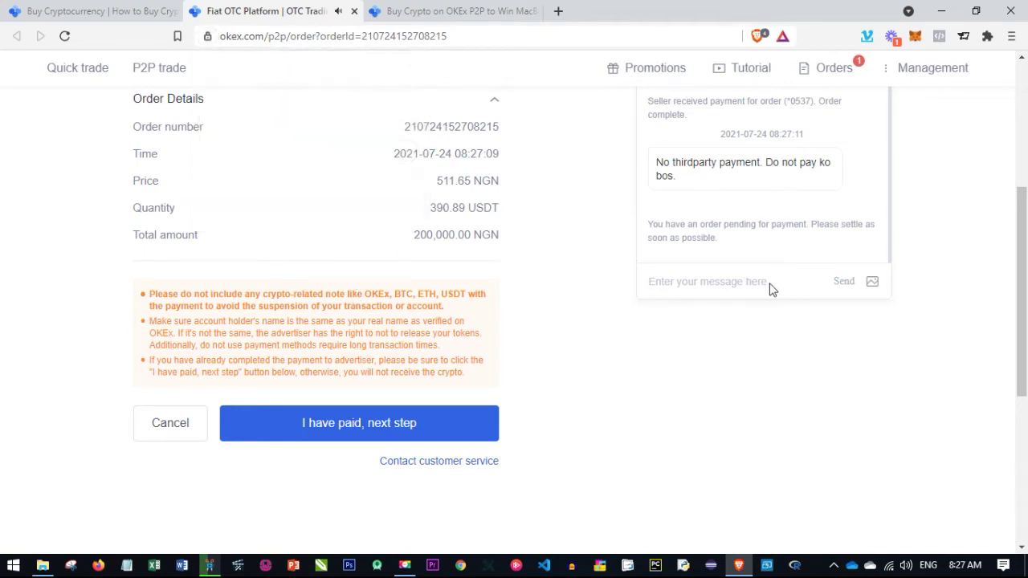
Read the chat with the seller and check the order's bank details and payment instructions again
scroll(688, 235, "up", 3)
scroll(675, 256, "up", 2)
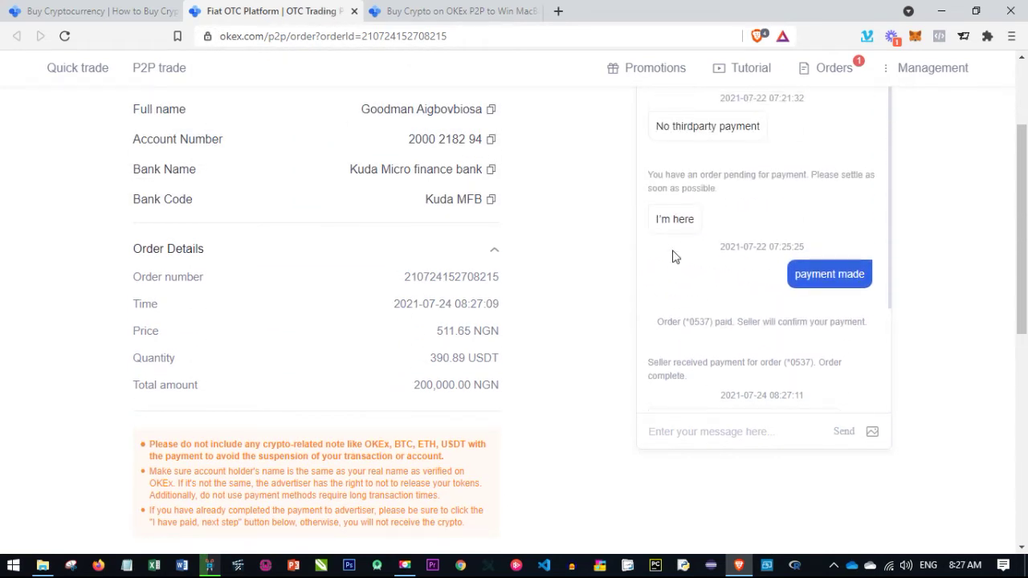
scroll(675, 256, "down", 2)
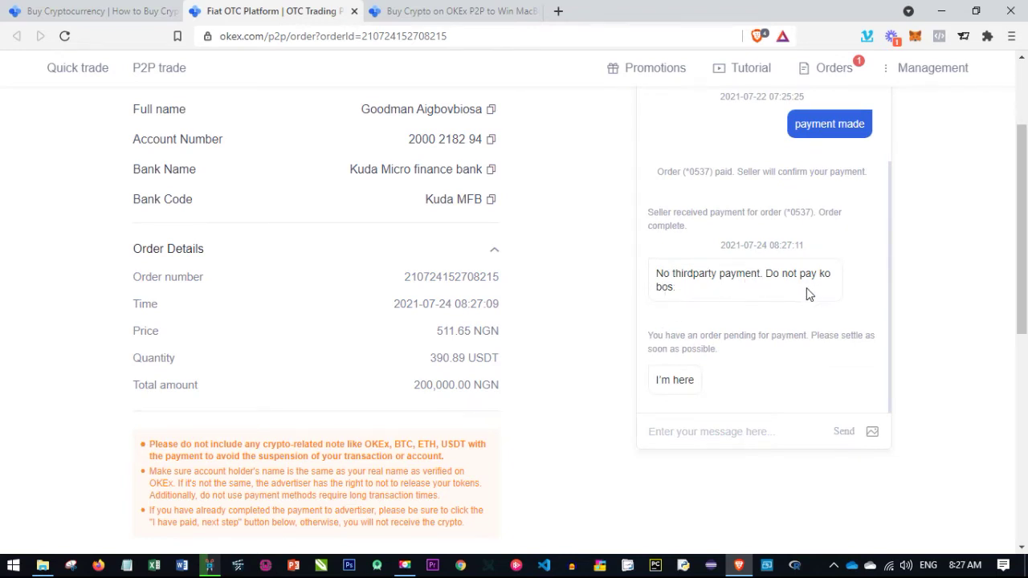
scroll(723, 207, "down", 1)
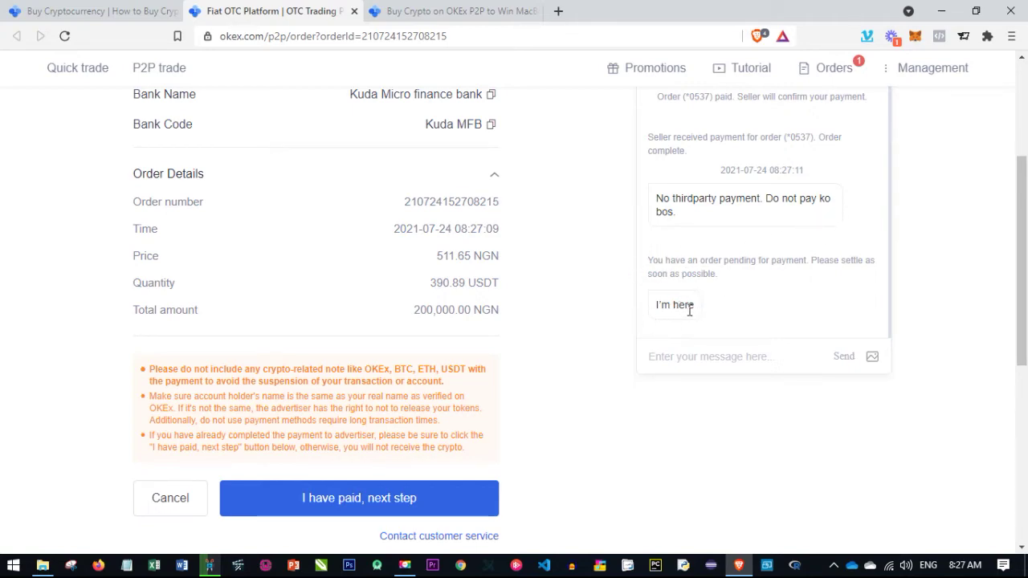
scroll(684, 383, "up", 3)
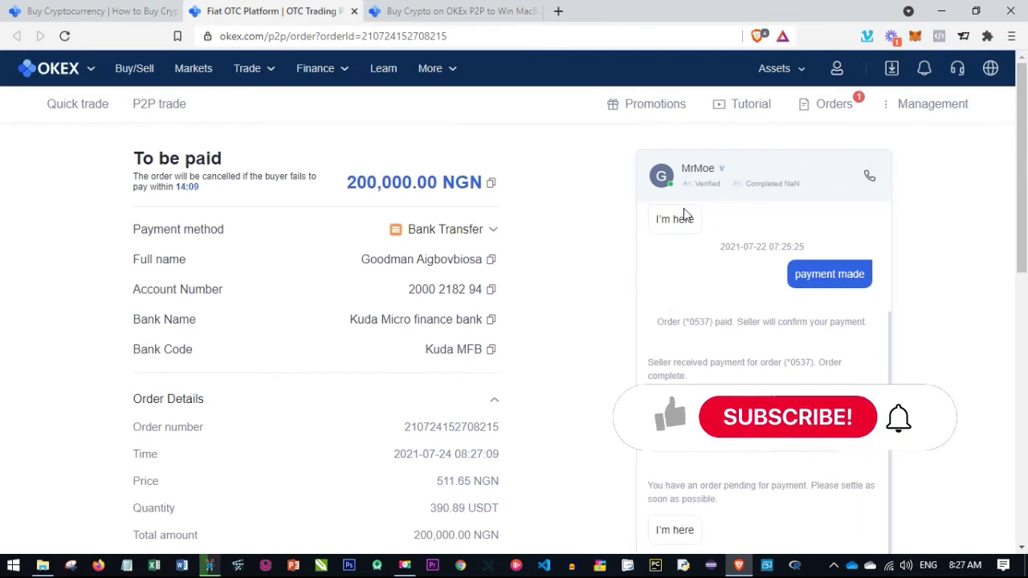
scroll(619, 298, "down", 3)
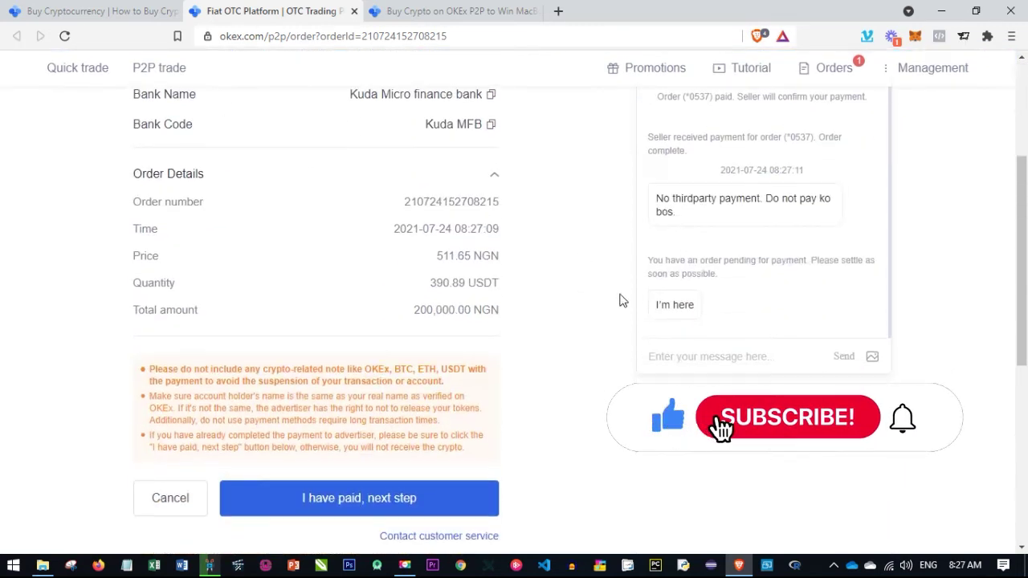
scroll(377, 353, "down", 1)
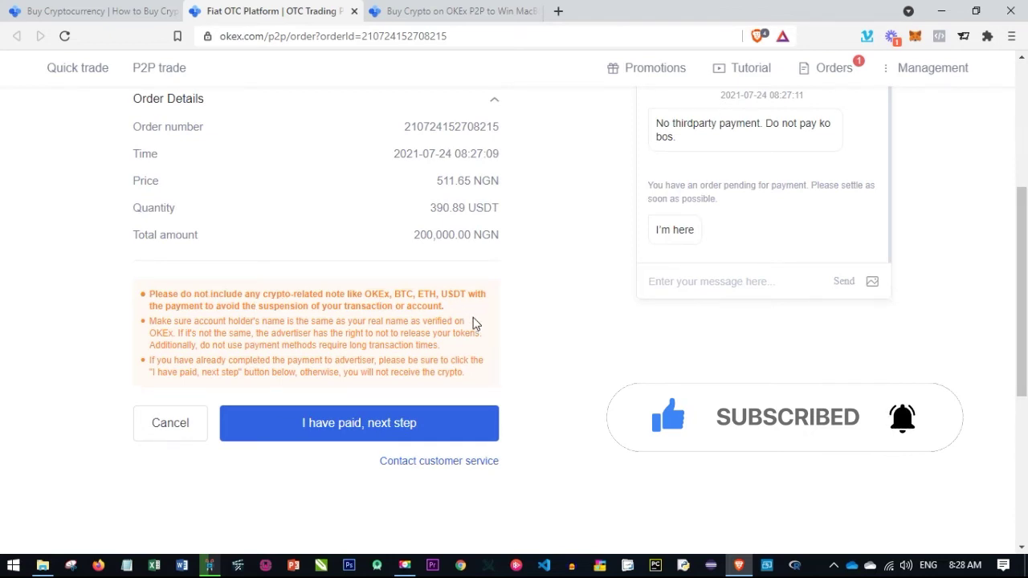
scroll(472, 323, "up", 4)
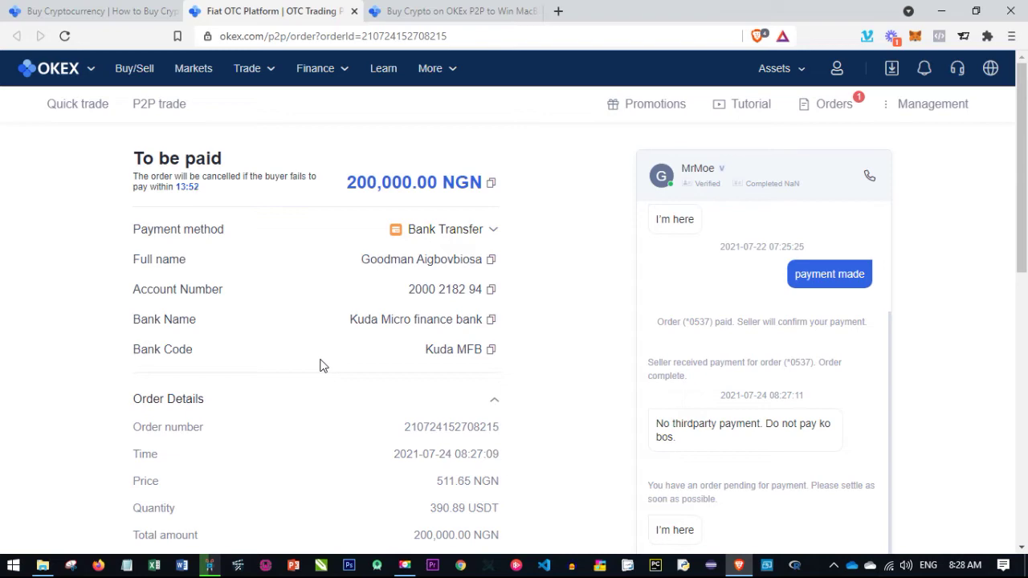
scroll(325, 359, "down", 5)
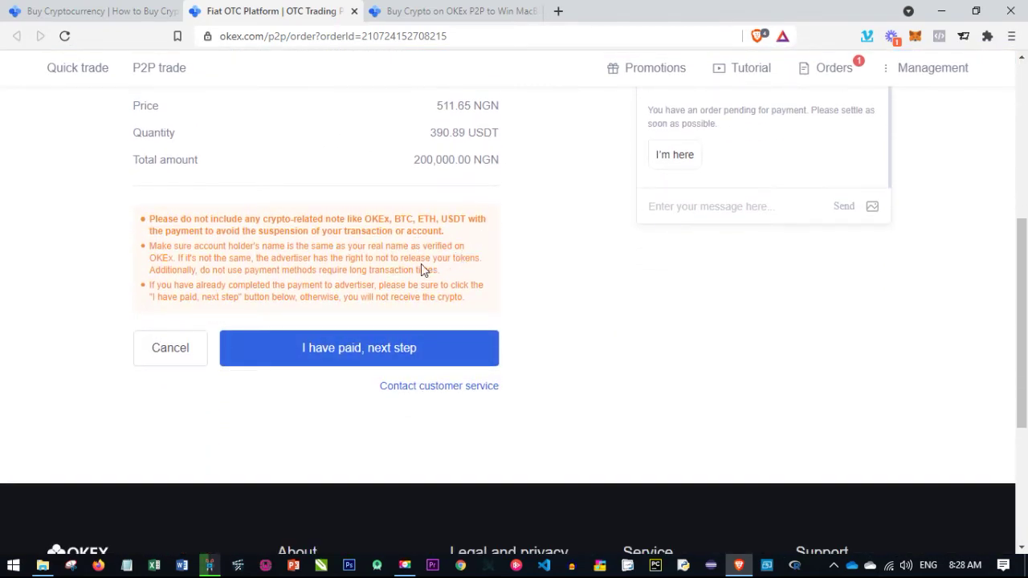
scroll(507, 328, "up", 5)
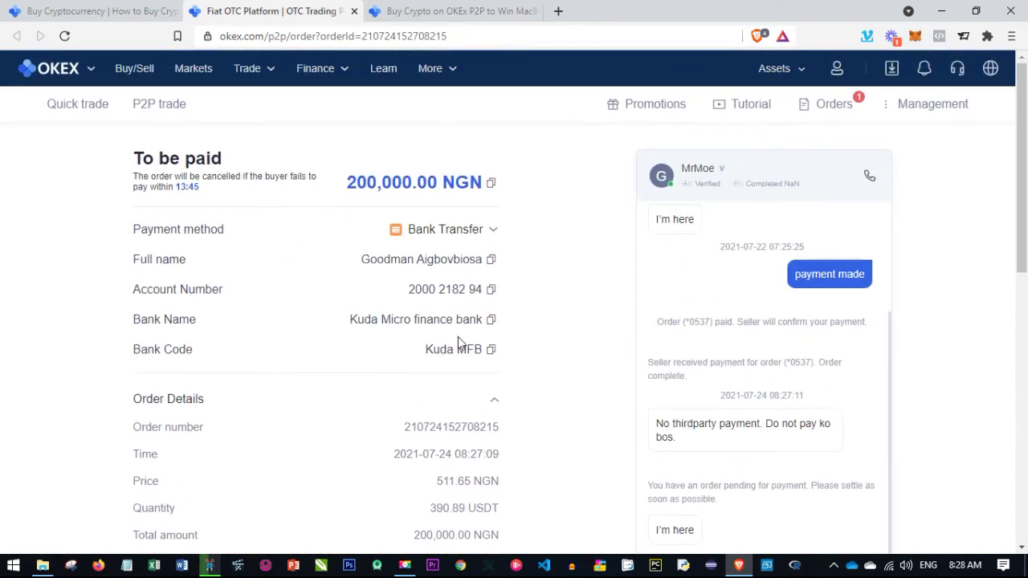
scroll(469, 353, "down", 5)
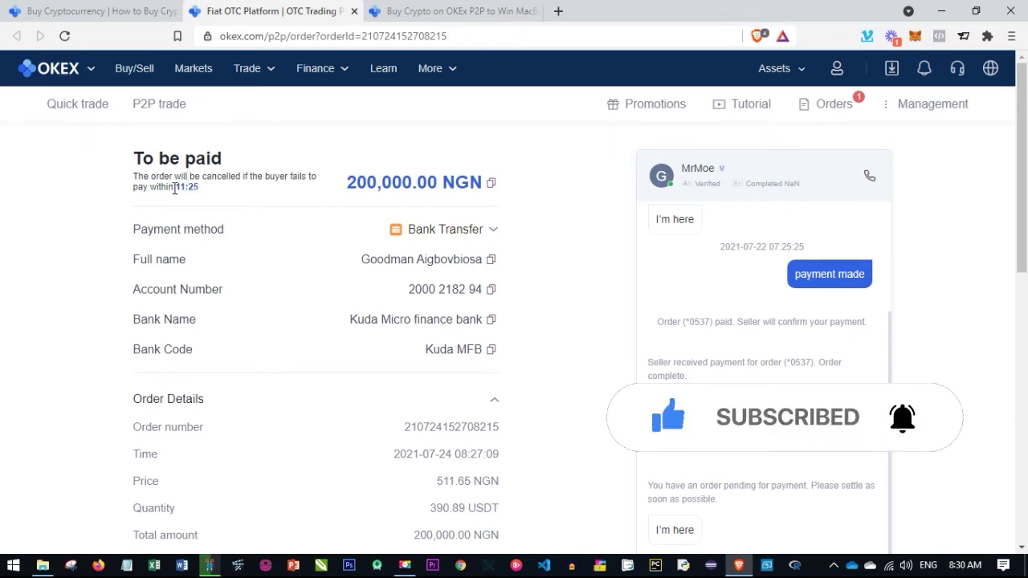
Recheck the order's bank and order details, mark the order as paid, and confirm the payment to the seller
scroll(281, 255, "down", 1)
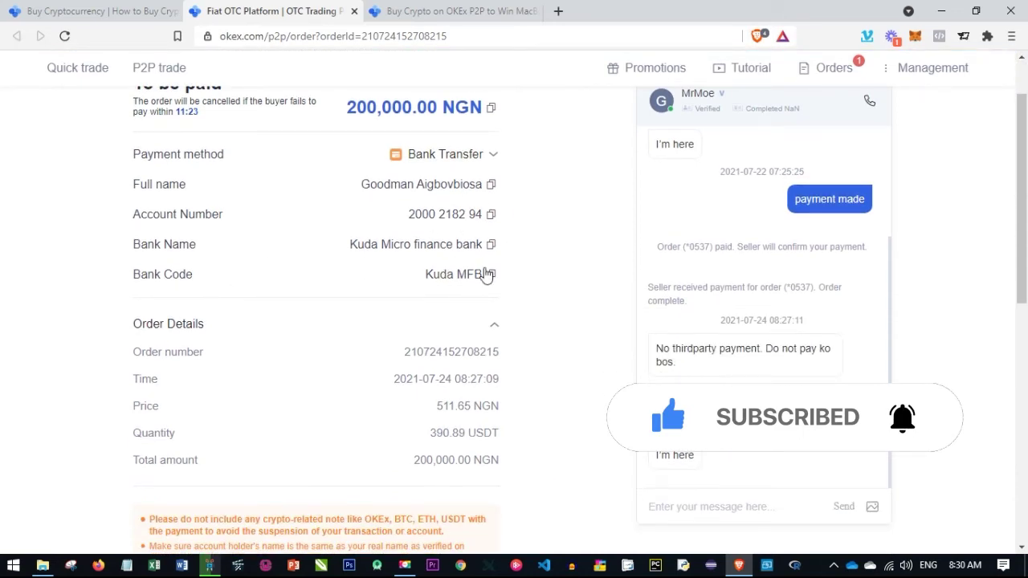
scroll(463, 371, "down", 1)
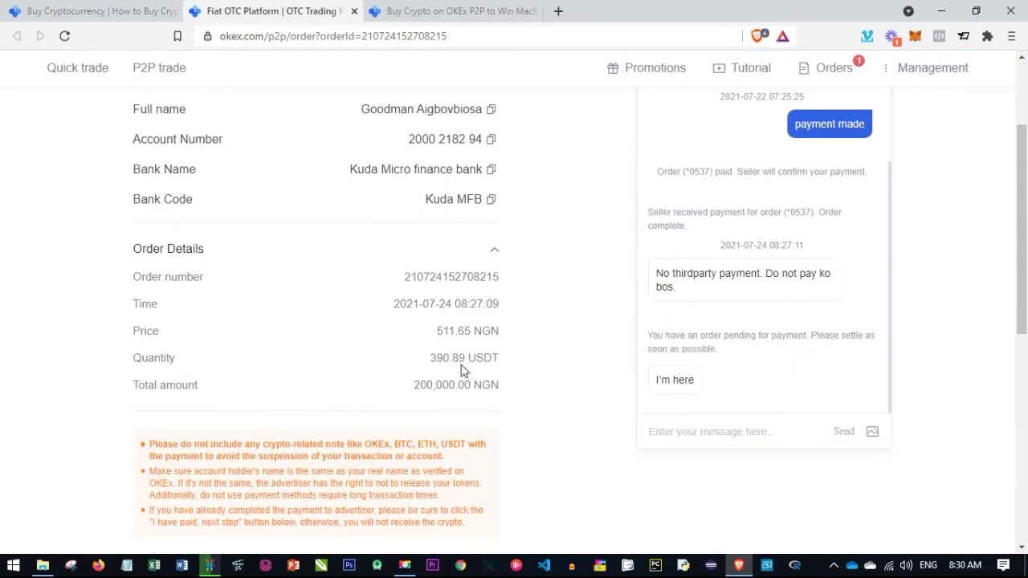
scroll(461, 369, "up", 1)
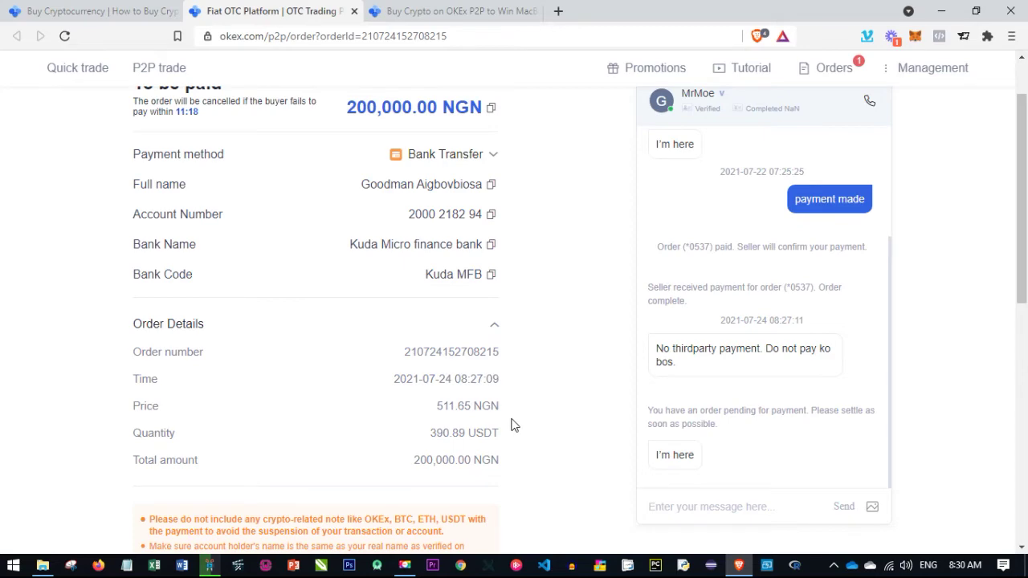
scroll(467, 414, "down", 3)
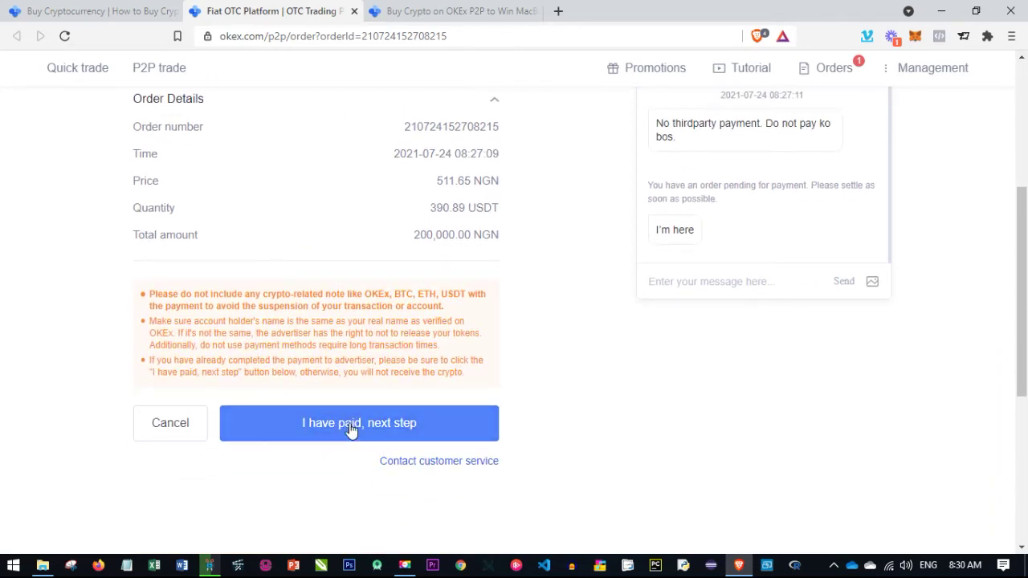
left_click(351, 425)
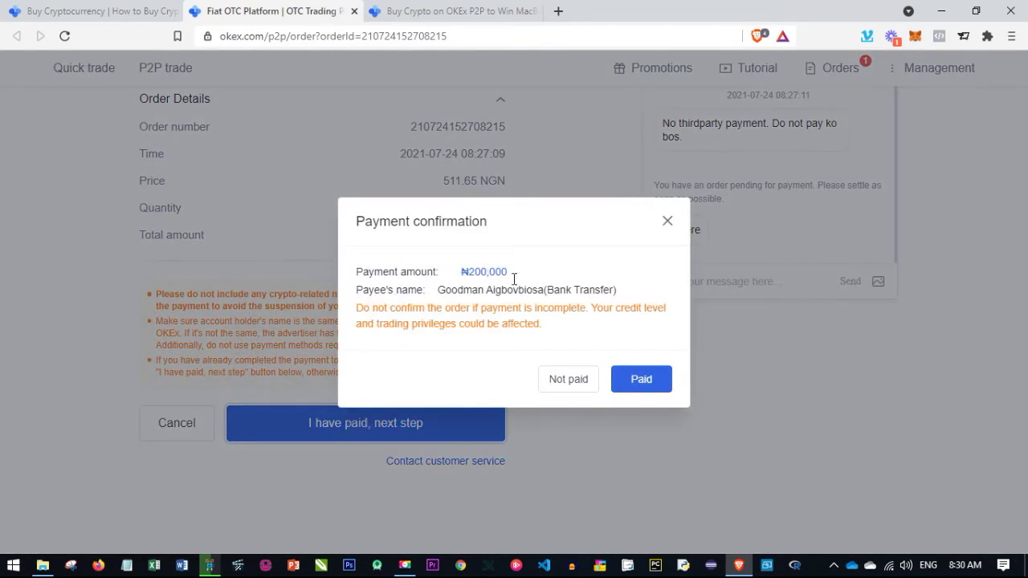
left_click(638, 390)
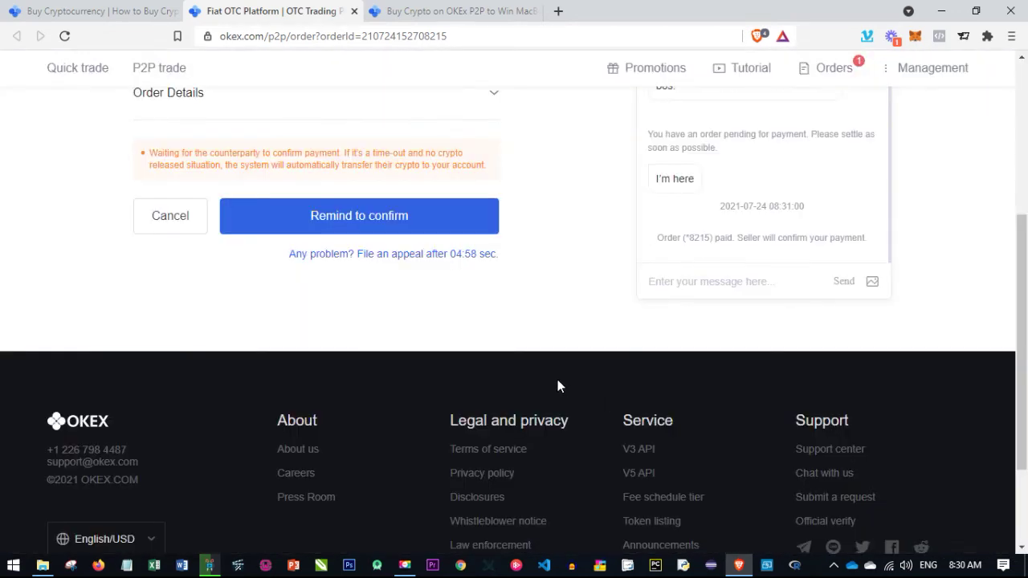
Send the seller the chat message "I have paid"
scroll(559, 384, "up", 1)
scroll(560, 384, "up", 1)
left_click(725, 439)
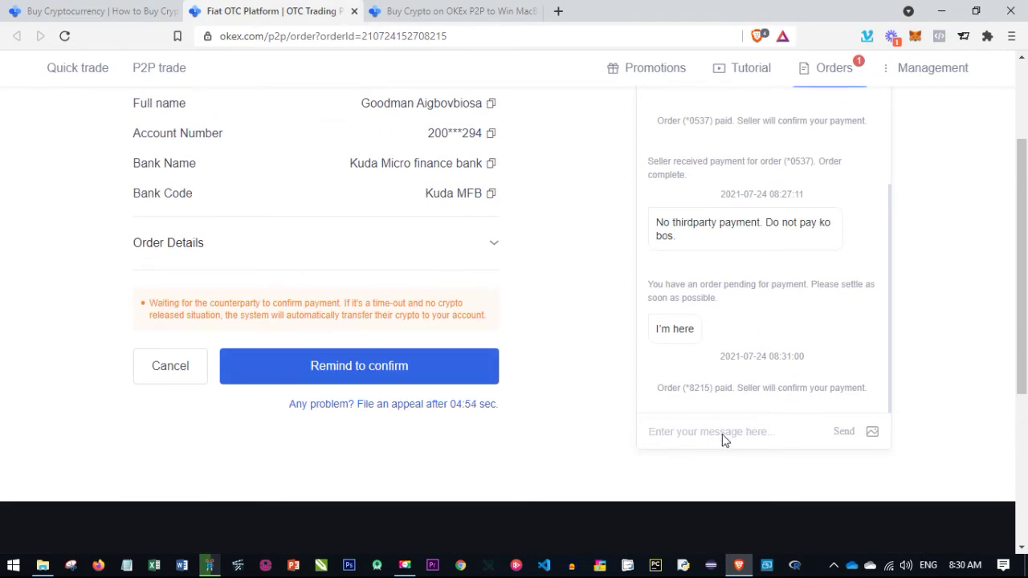
type("I")
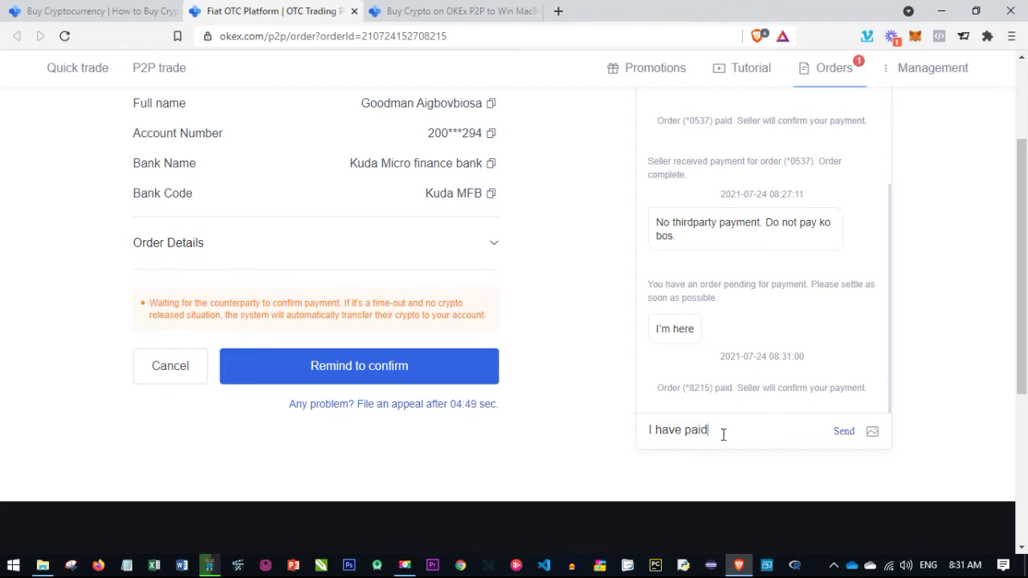
type(" have paid")
key("Return")
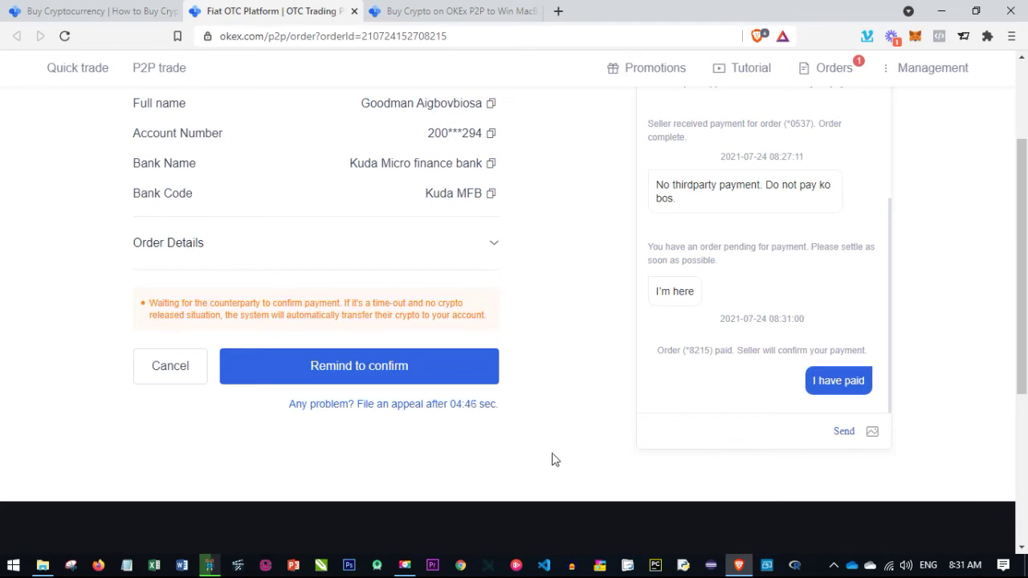
Review the pending order's status, payment details, confirmation notice and chat with the seller
scroll(554, 438, "up", 2)
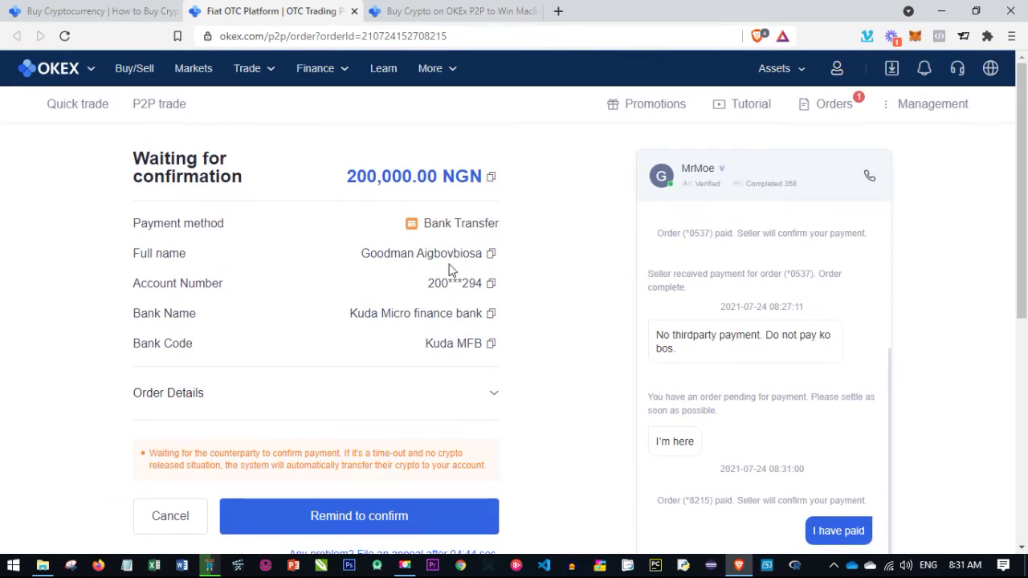
scroll(580, 323, "down", 1)
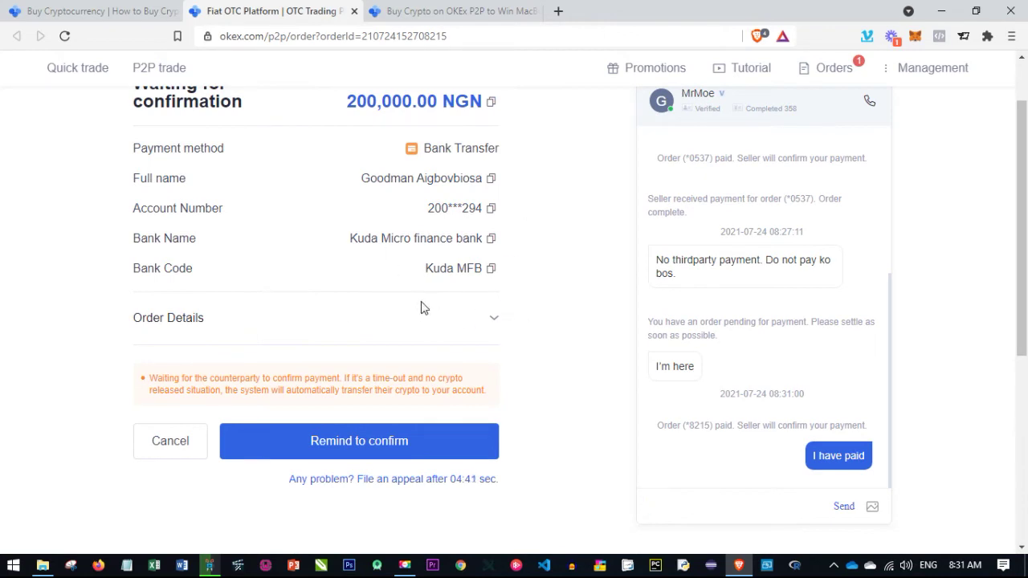
scroll(420, 305, "up", 1)
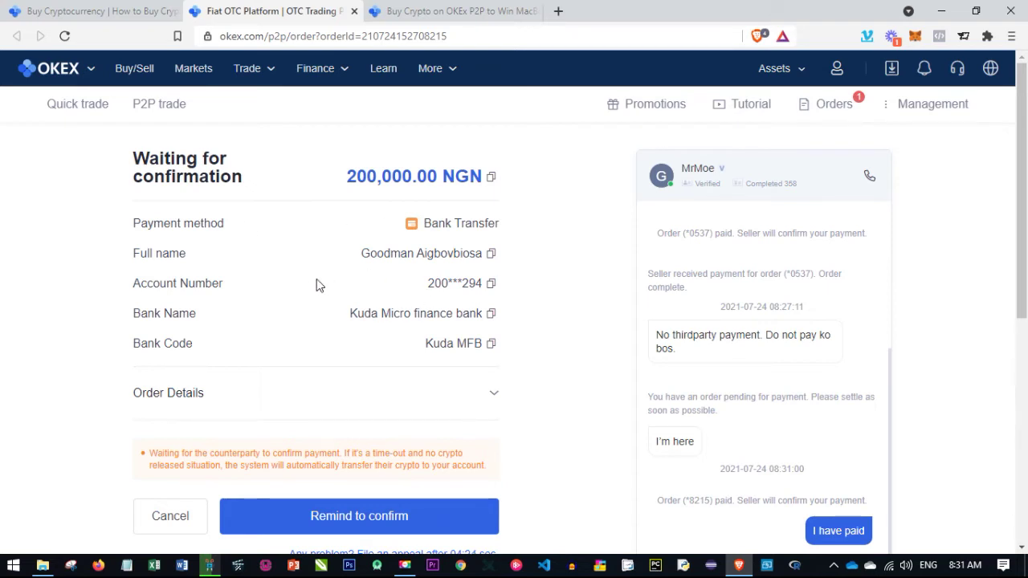
scroll(493, 325, "down", 1)
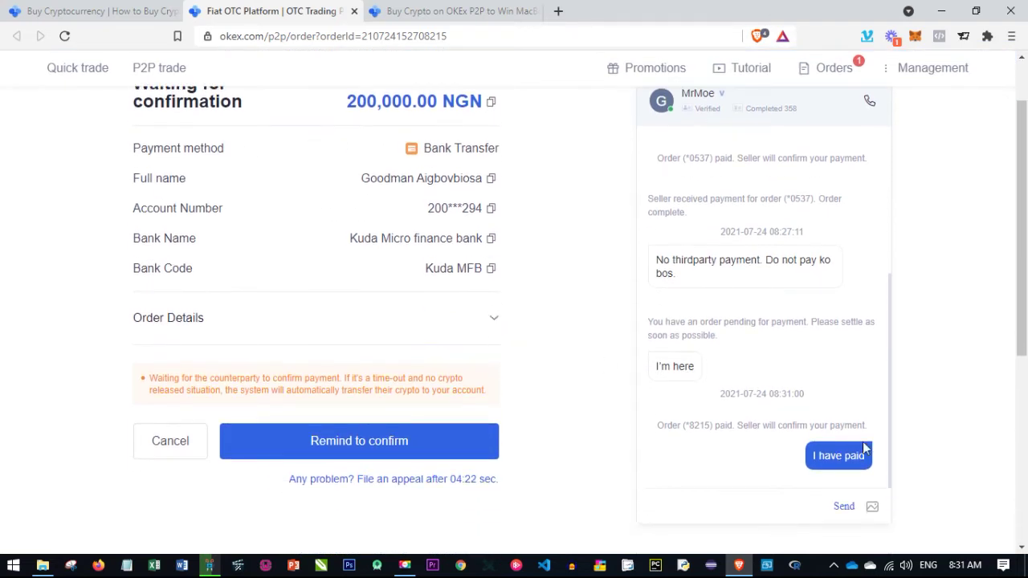
scroll(682, 419, "up", 1)
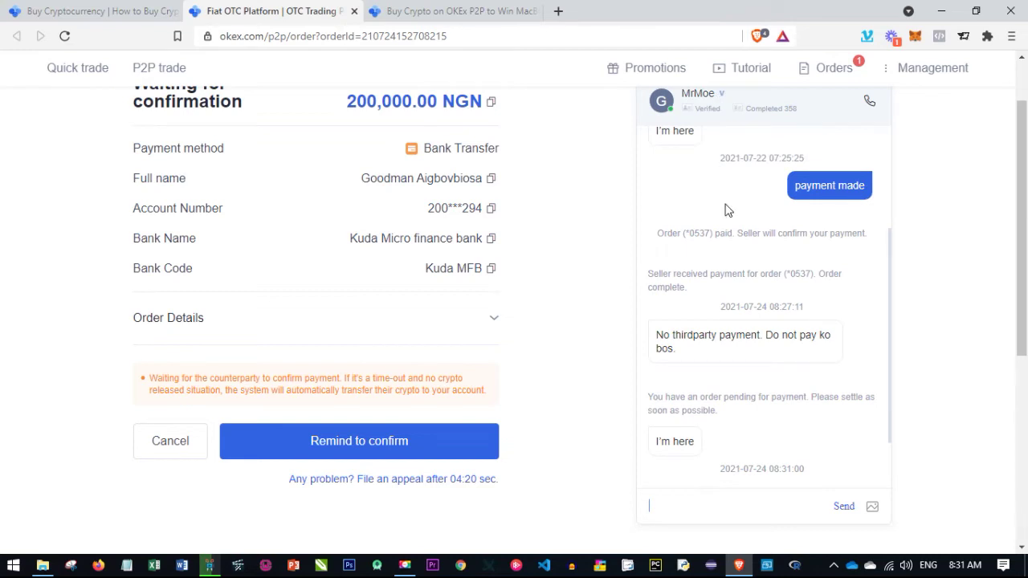
scroll(739, 333, "down", 1)
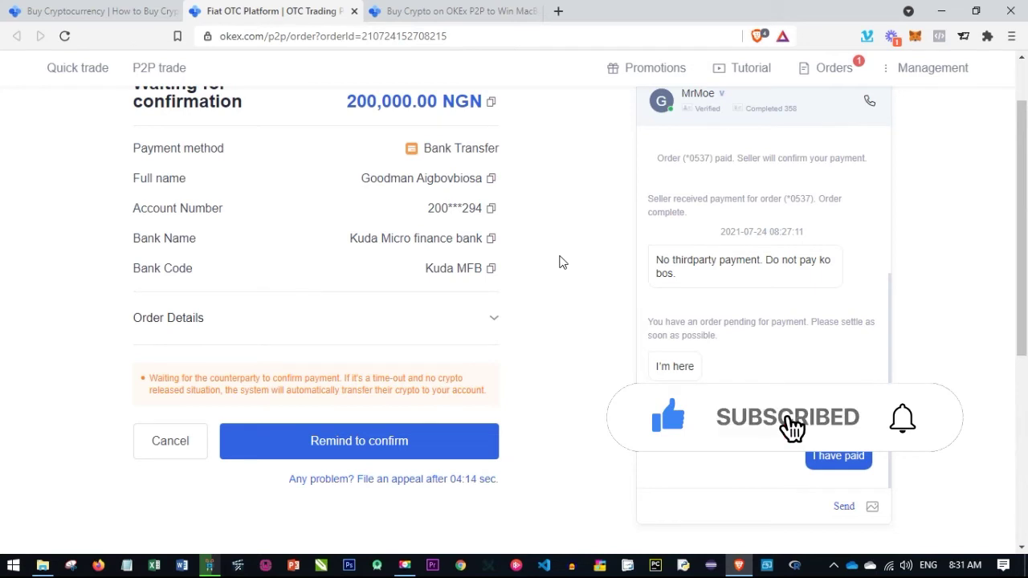
scroll(557, 262, "up", 1)
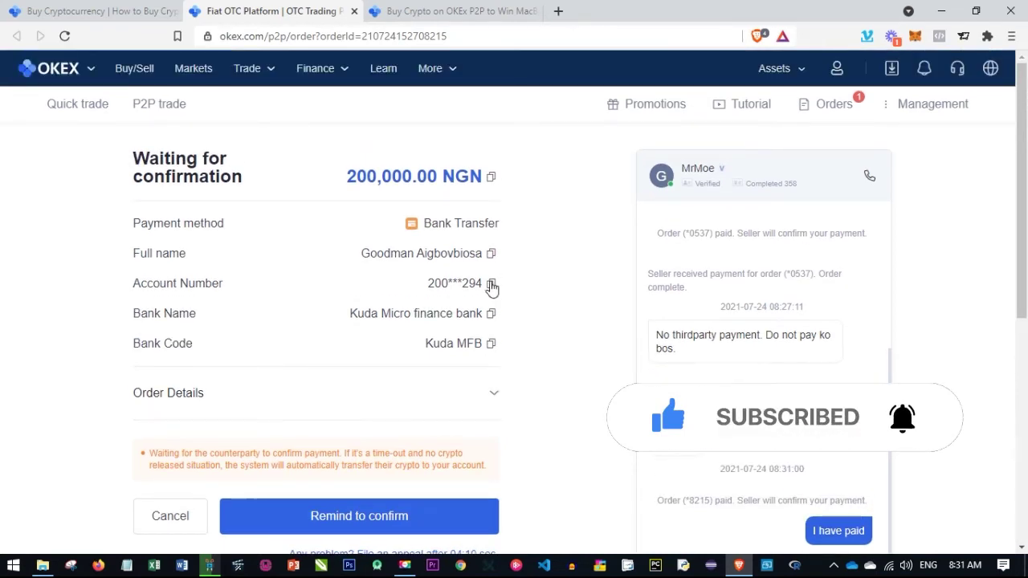
scroll(803, 377, "down", 1)
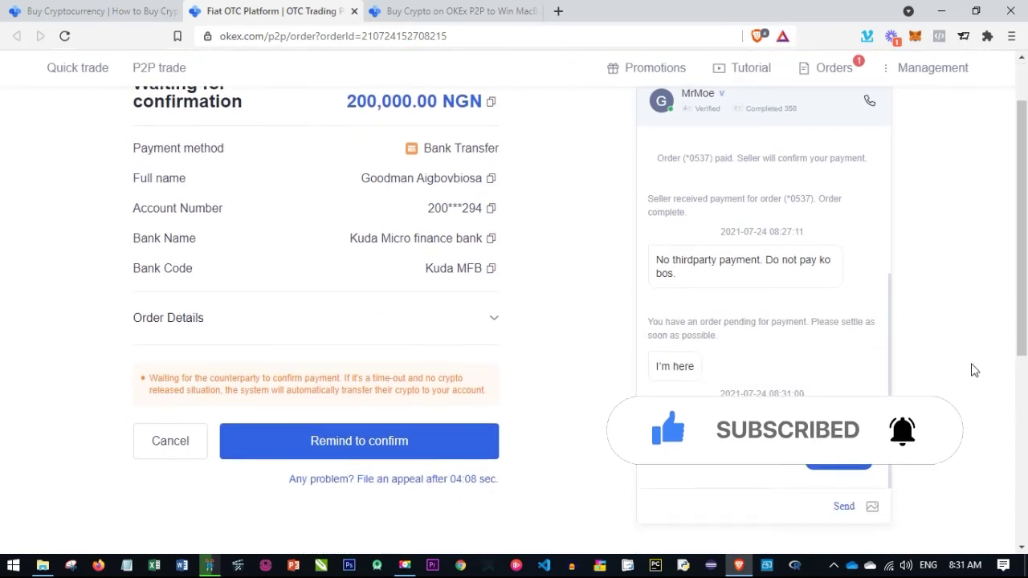
Look up the seller's phone number for calling the counterparty, and close it again
scroll(603, 369, "up", 1)
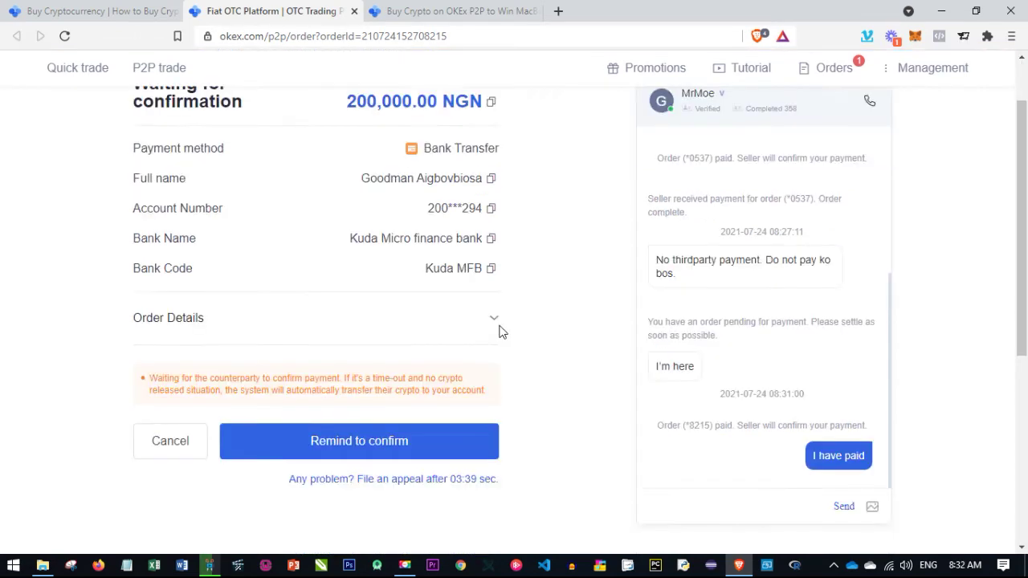
scroll(500, 329, "up", 1)
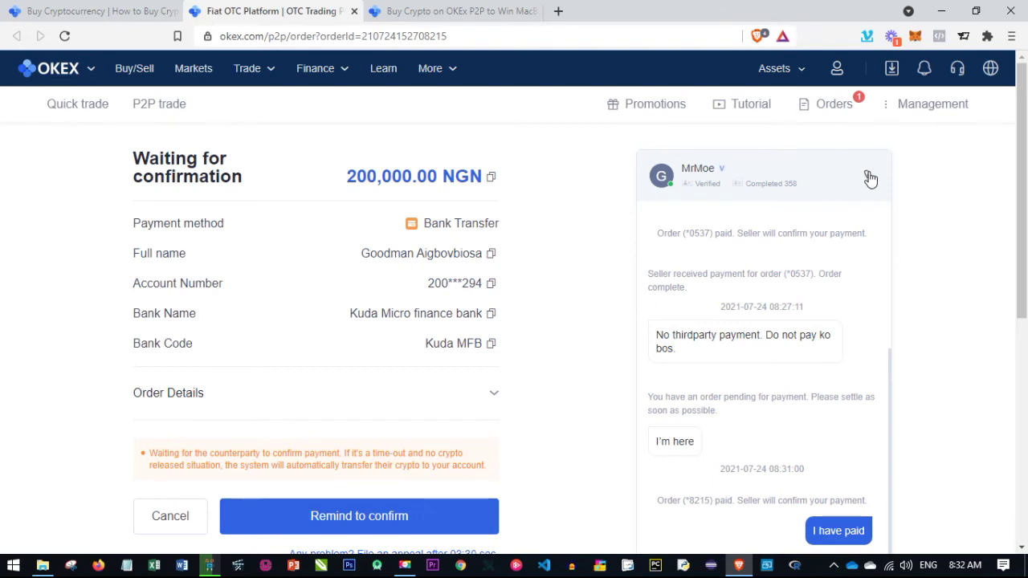
left_click(869, 179)
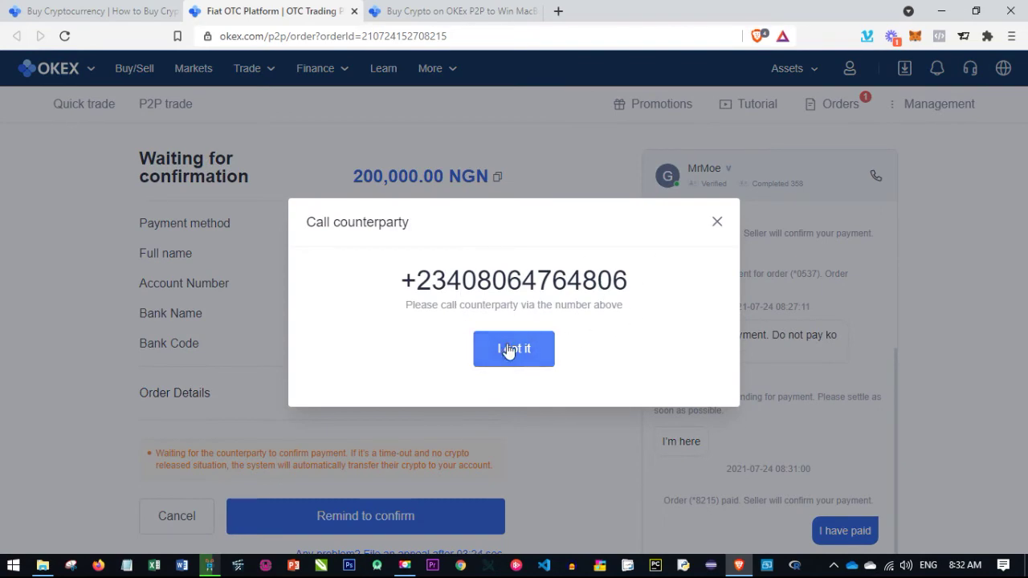
left_click(719, 224)
Review the completed order's details and the closing chat messages with the seller
scroll(832, 281, "down", 1)
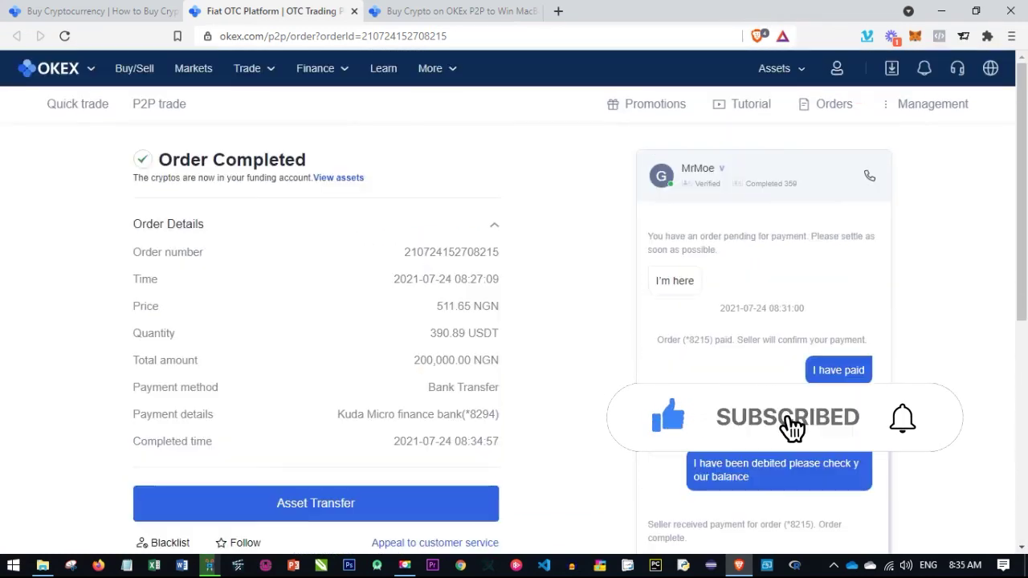
scroll(539, 455, "down", 1)
scroll(343, 454, "up", 1)
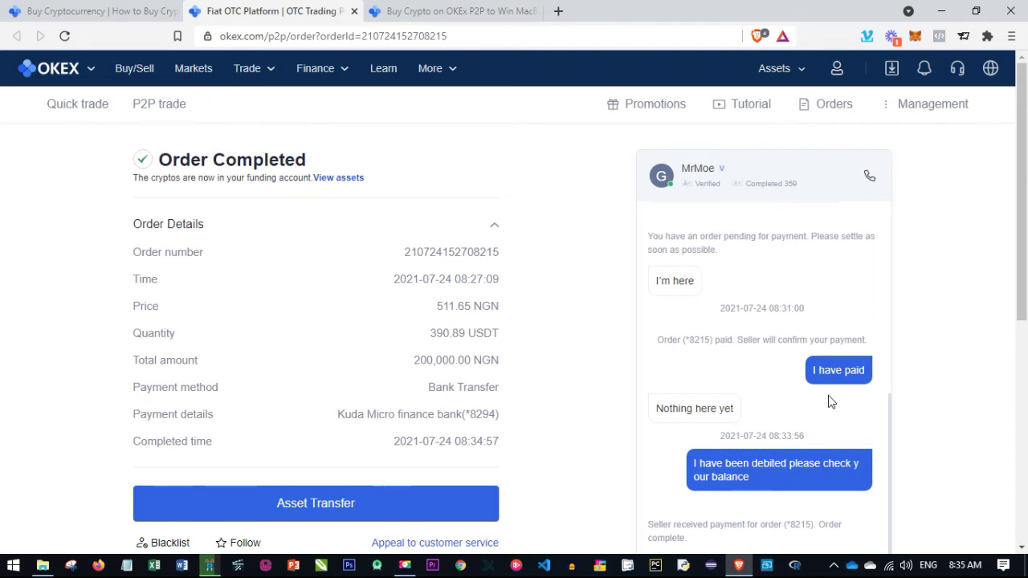
scroll(831, 402, "down", 1)
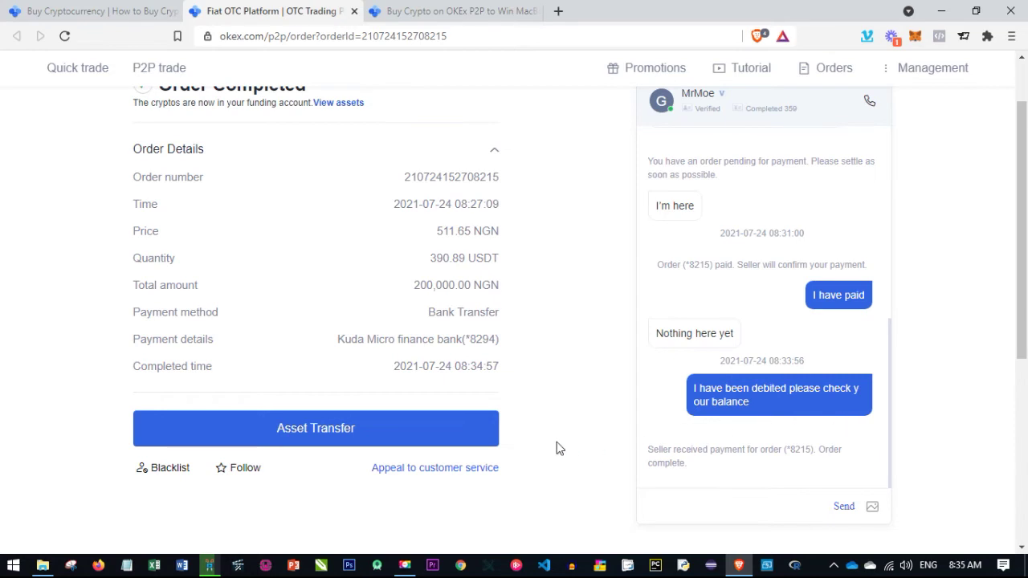
scroll(558, 446, "up", 1)
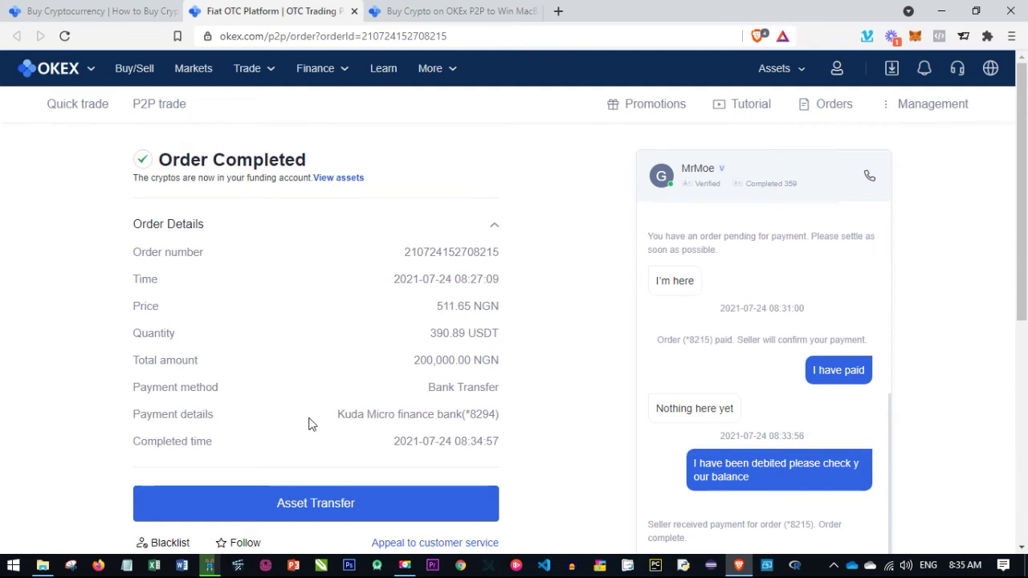
scroll(310, 437, "down", 1)
scroll(420, 337, "up", 1)
Look at the OKEx P2P MacBook Pro promotion page and return to the completed order's details
key("ctrl+Tab")
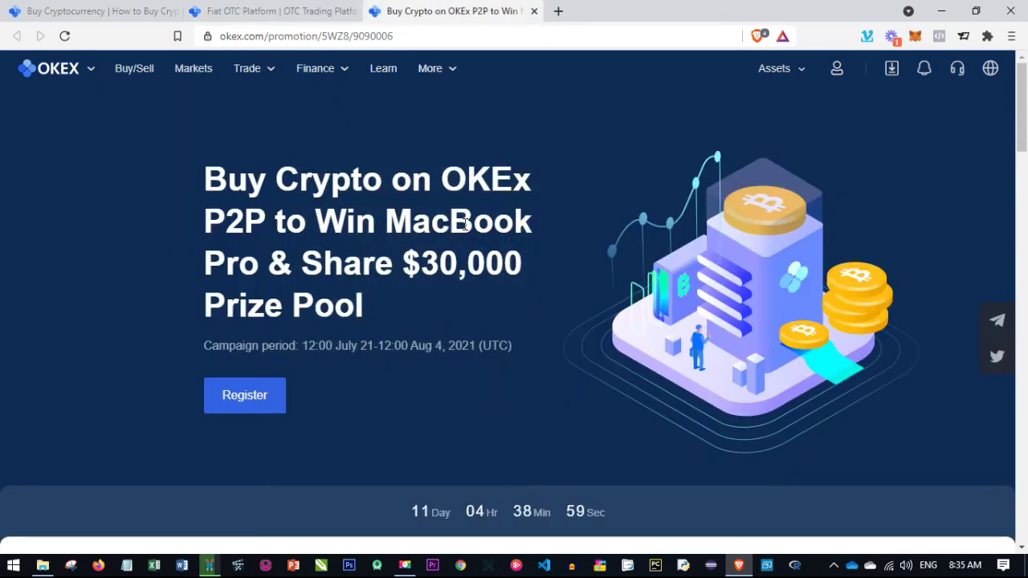
left_click(278, 10)
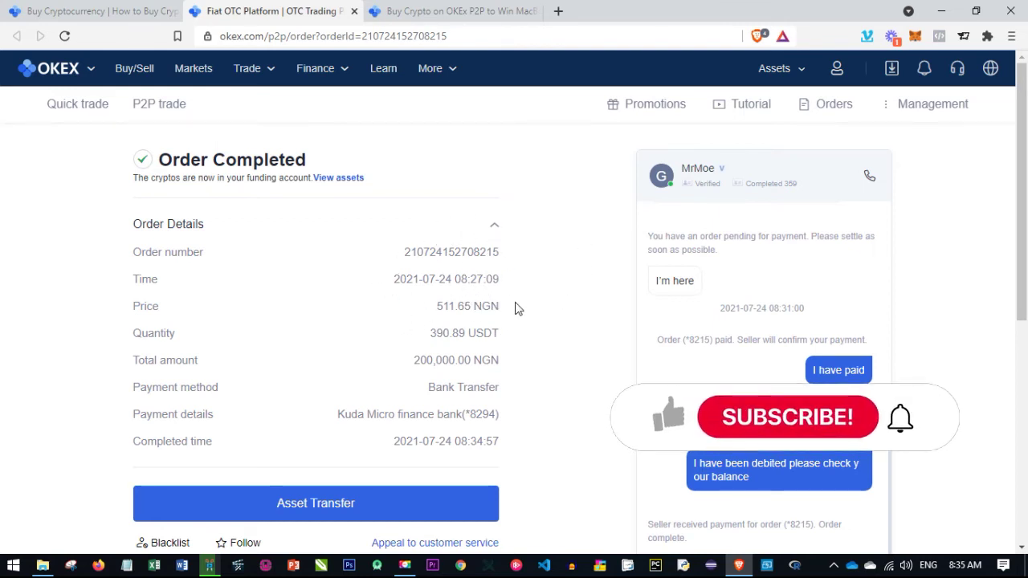
scroll(515, 307, "down", 1)
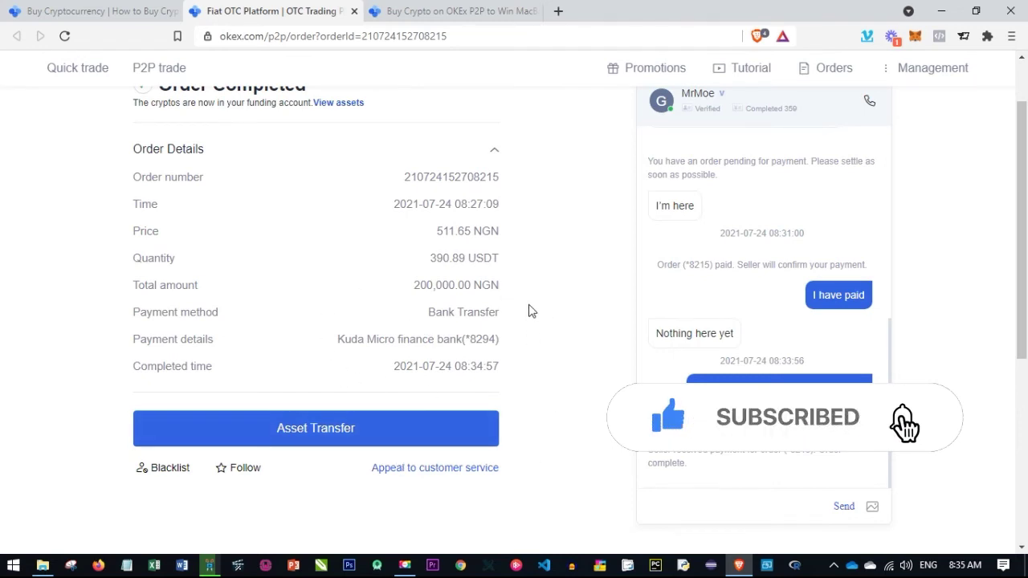
scroll(525, 300, "up", 1)
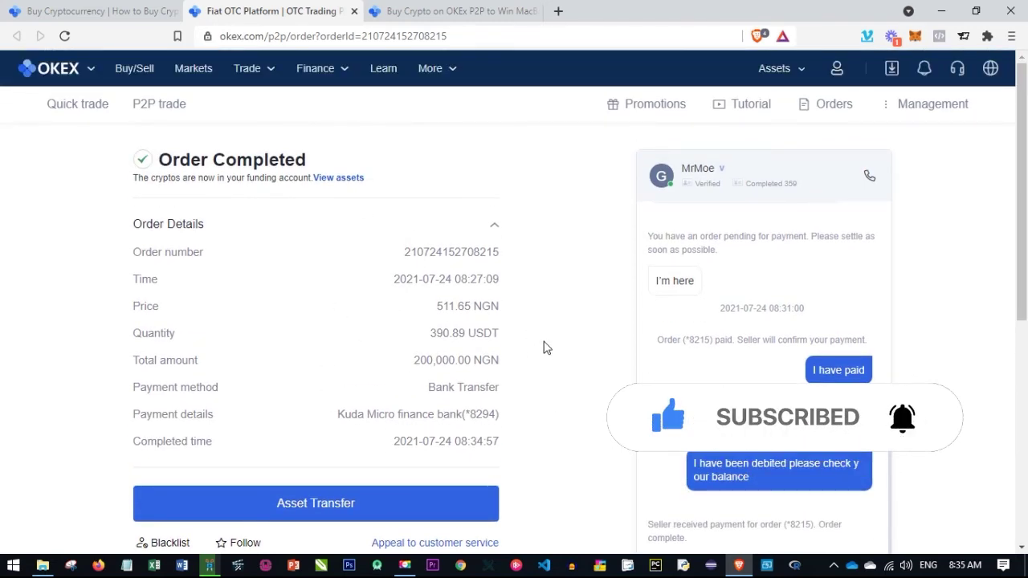
Switch to the OKEx mobile app in the Connect window, open Buy crypto, and change the trading mode from Express to P2P
key("alt+Tab")
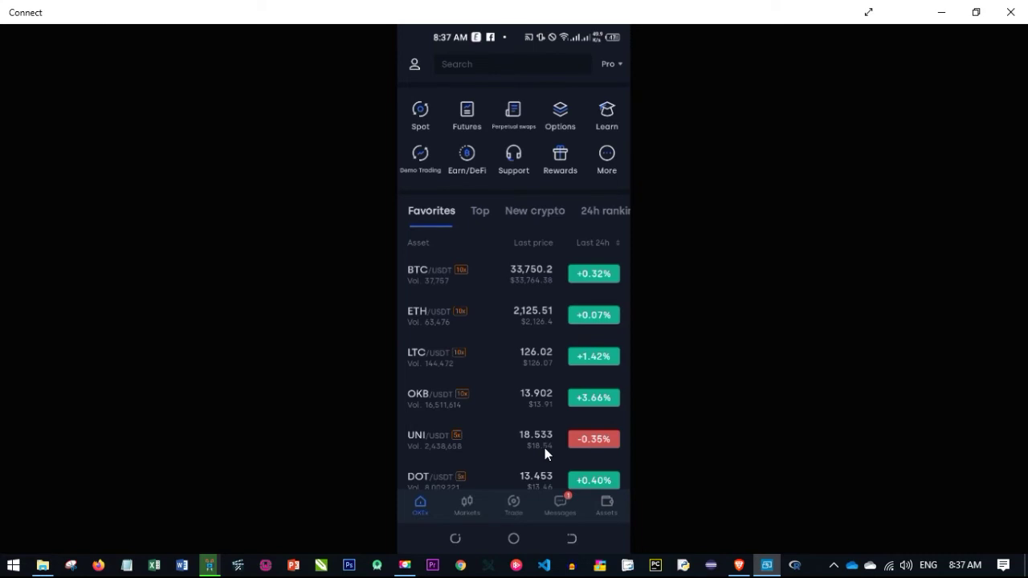
left_click(600, 171)
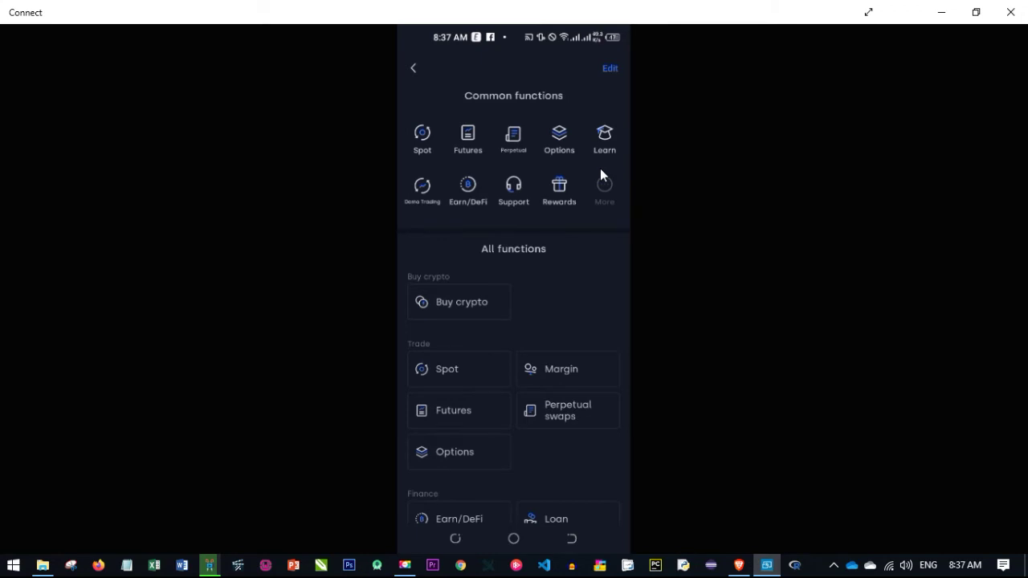
left_click(432, 302)
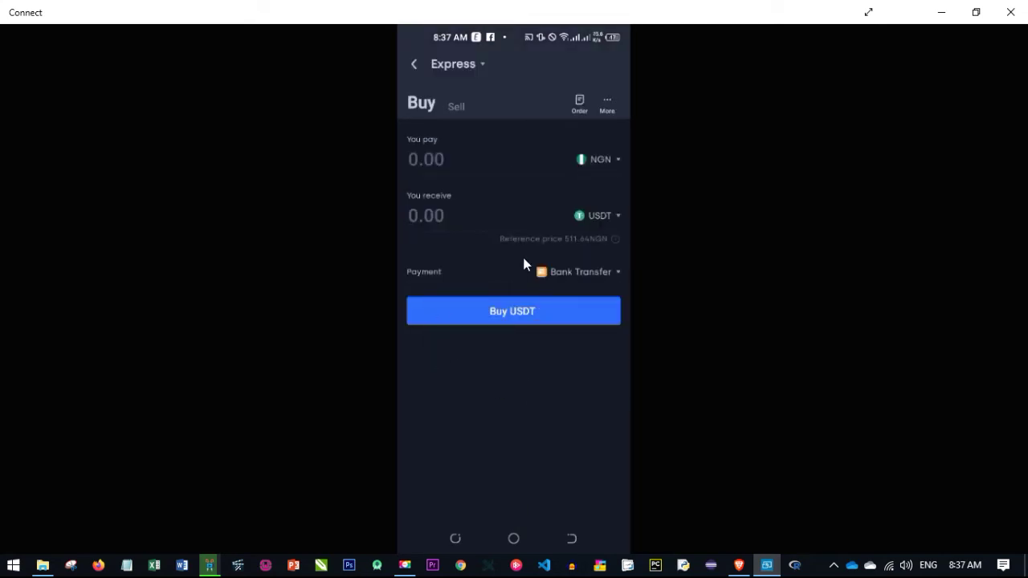
left_click(450, 66)
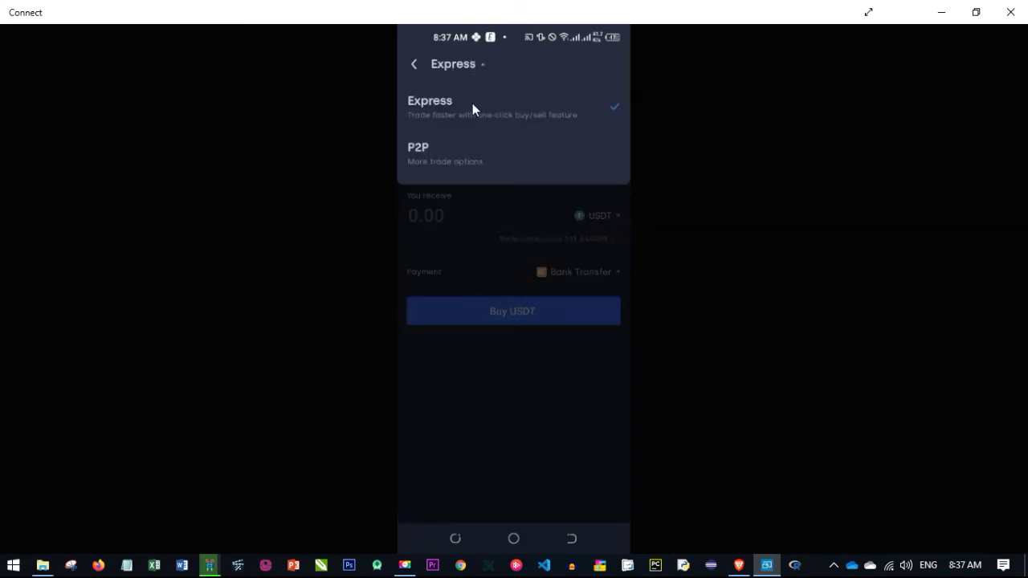
left_click(451, 152)
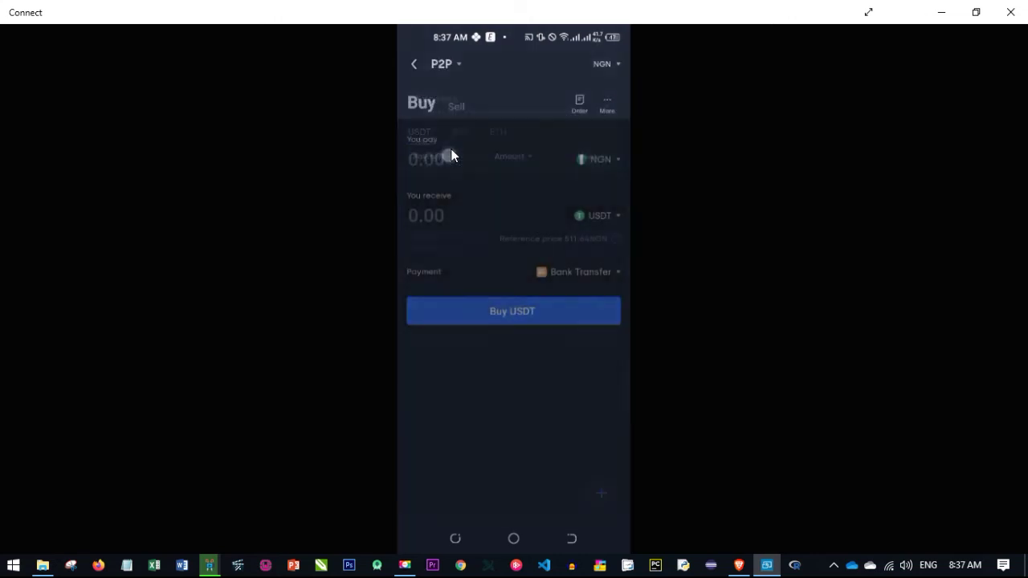